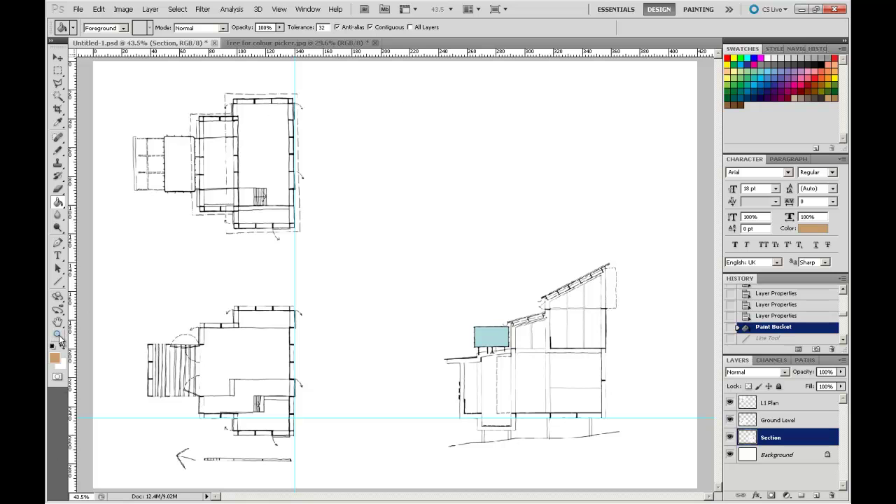
Marquee-zoom with the Zoom tool so the house section fills most of the window
{"action": "left_click", "coordinate": [58, 335]}
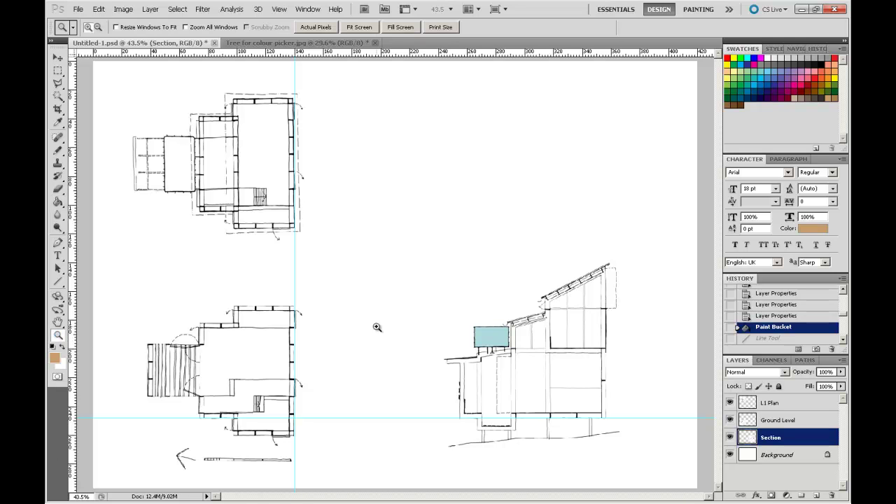
{"action": "left_click_drag", "start_coordinate": [438, 240], "coordinate": [636, 463]}
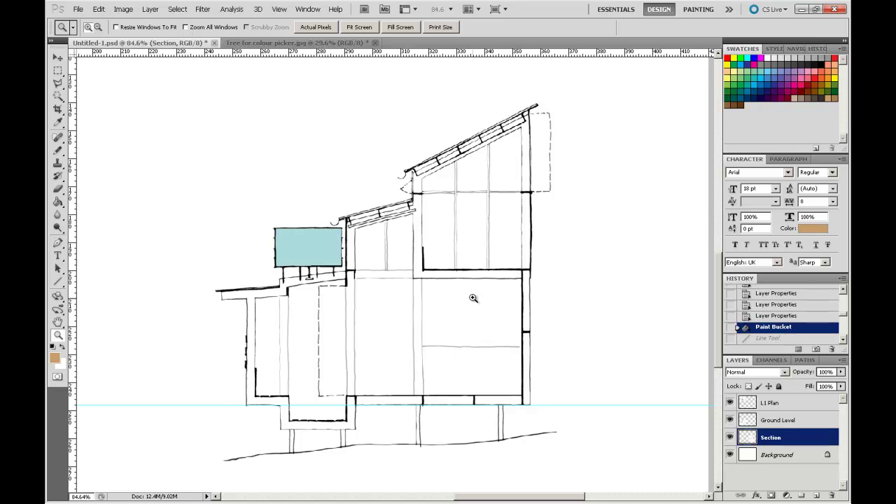
Zoom on the tall room and Paint Bucket its cut roof and walls with the sampled tan
{"action": "left_click_drag", "start_coordinate": [391, 91], "coordinate": [586, 296]}
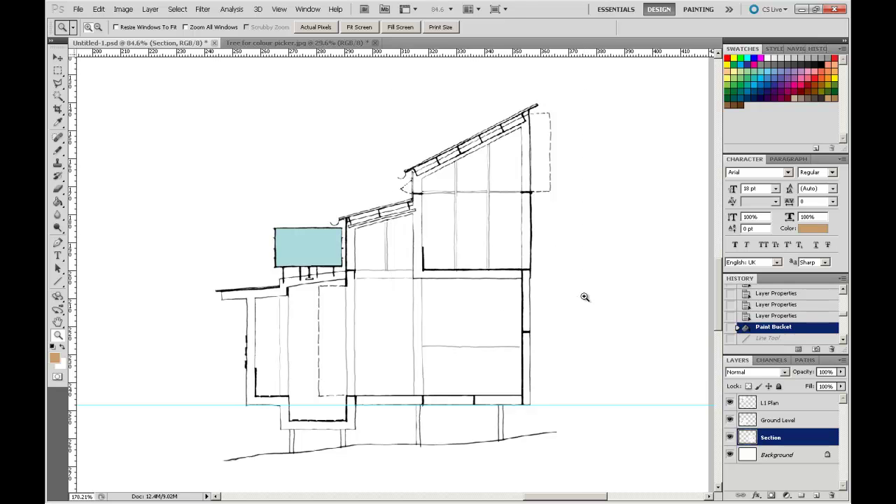
{"action": "left_click", "coordinate": [58, 121]}
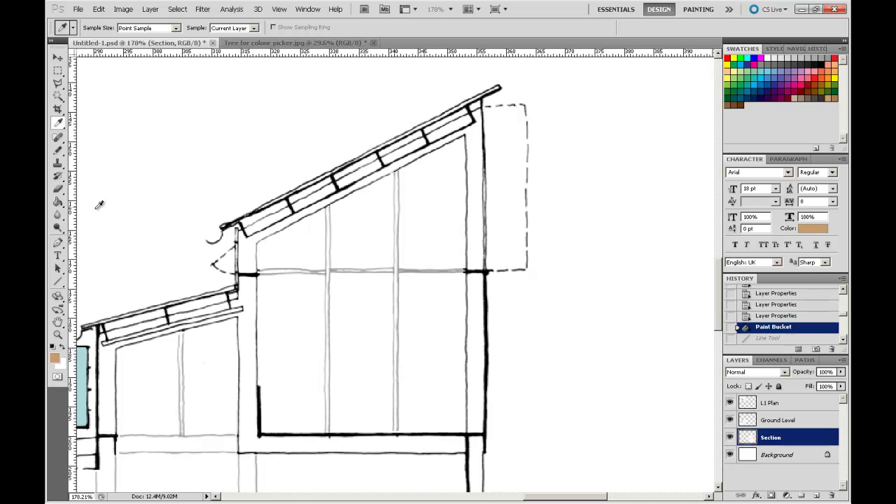
{"action": "left_click_drag", "start_coordinate": [58, 202], "coordinate": [103, 218]}
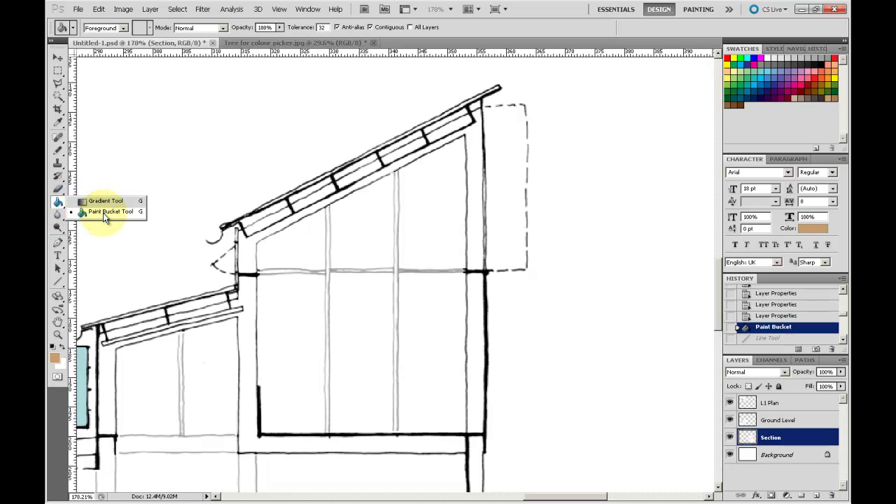
{"action": "left_click", "coordinate": [104, 218]}
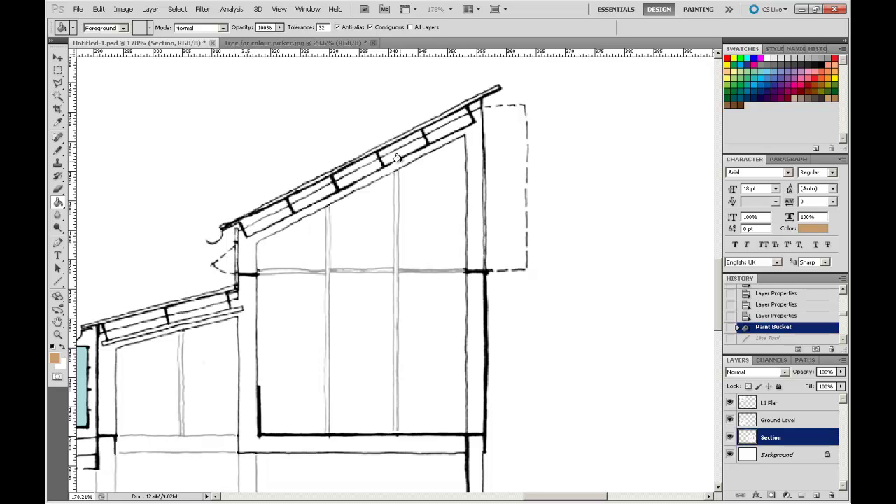
{"action": "left_click", "coordinate": [241, 257]}
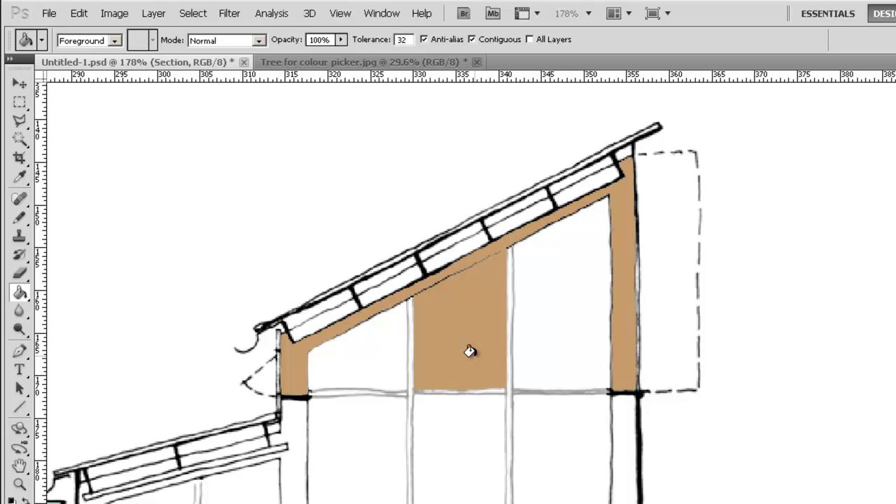
Undo the tan fill with Ctrl+Z and zoom in close on the roof's lower line
{"action": "key", "text": "ctrl+z"}
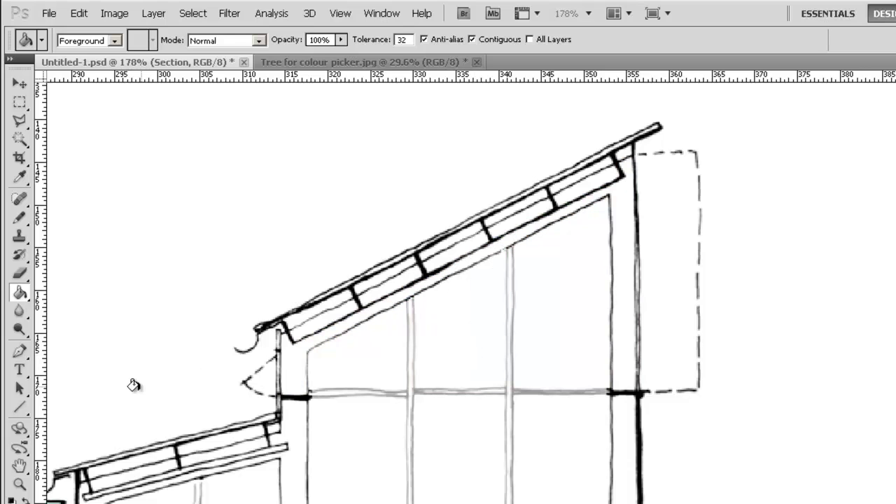
{"action": "left_click", "coordinate": [19, 485]}
{"action": "left_click_drag", "start_coordinate": [374, 193], "coordinate": [554, 323]}
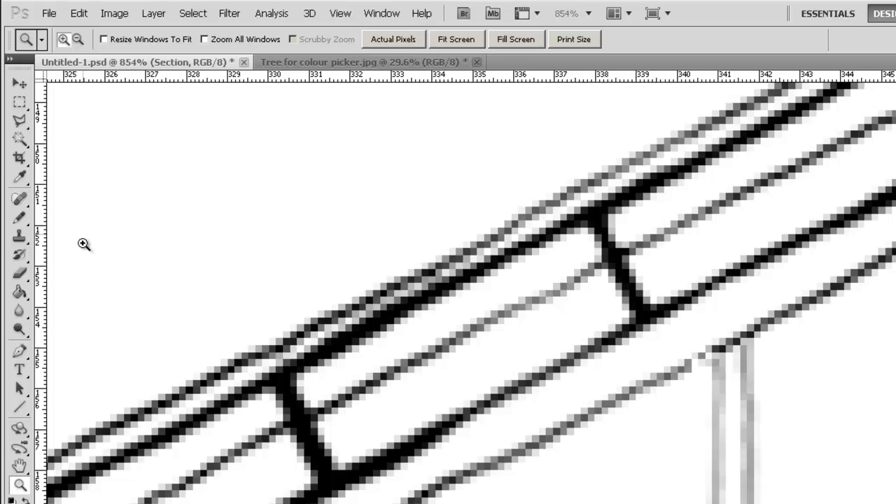
Set the Pencil tool to a 1 px brush size
{"action": "left_click", "coordinate": [20, 222]}
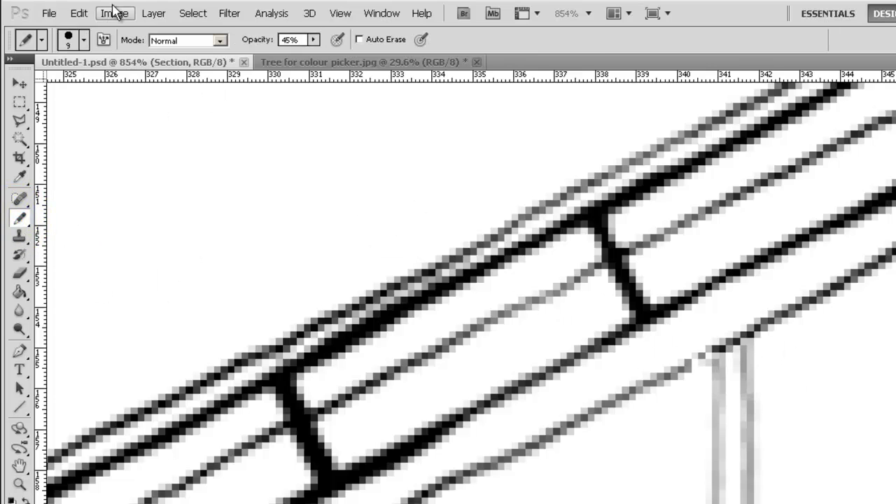
{"action": "left_click", "coordinate": [83, 40]}
{"action": "left_click_drag", "start_coordinate": [32, 85], "coordinate": [28, 85]}
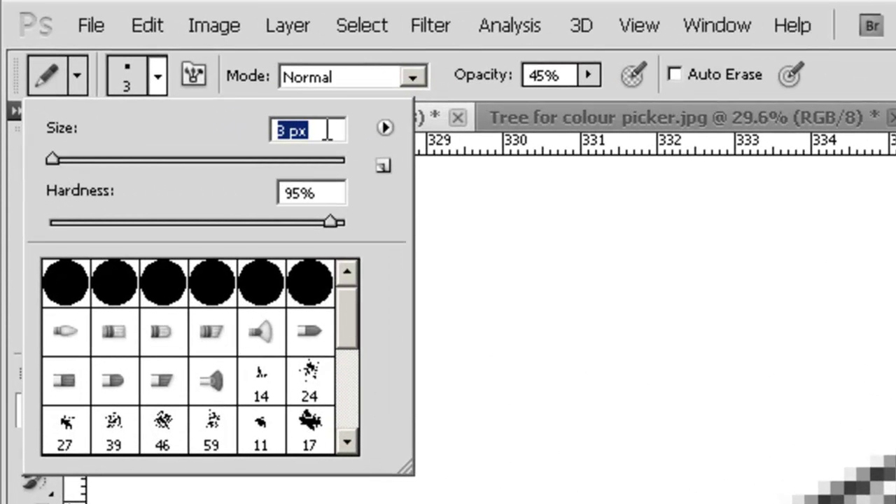
{"action": "left_click", "coordinate": [212, 96]}
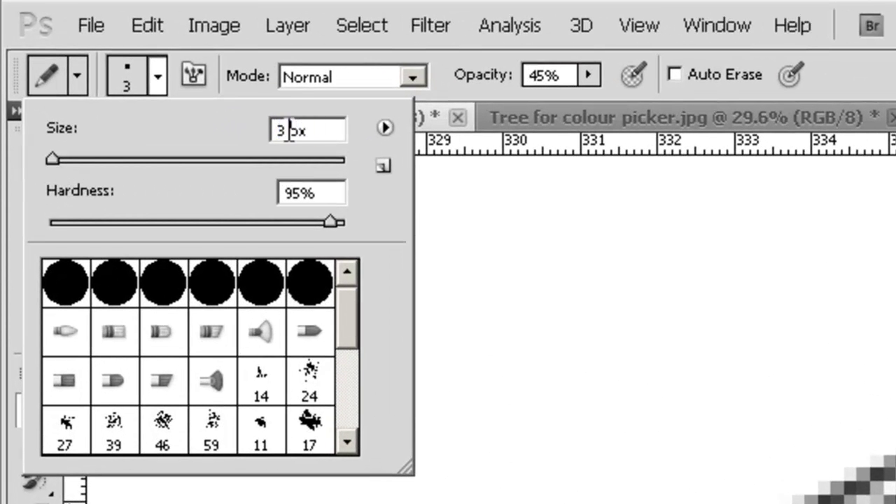
{"action": "double_click", "coordinate": [282, 131]}
{"action": "type", "text": "1"}
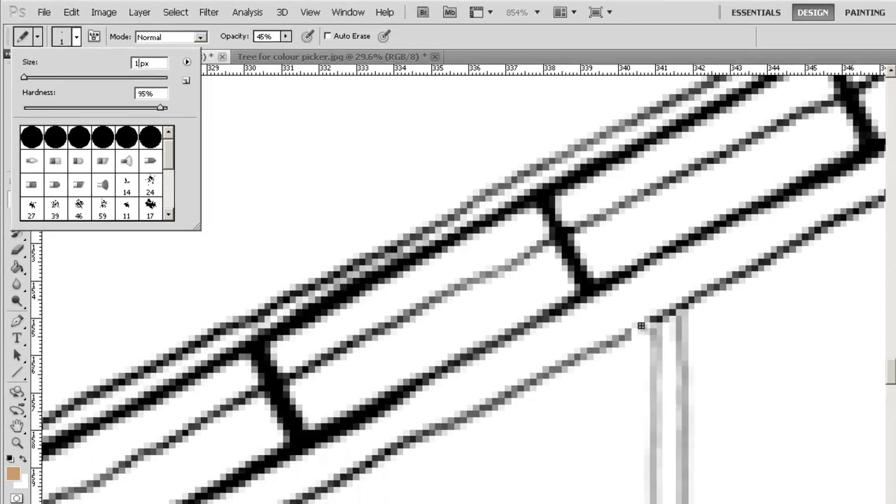
{"action": "key", "text": "Return"}
{"action": "left_click", "coordinate": [641, 325]}
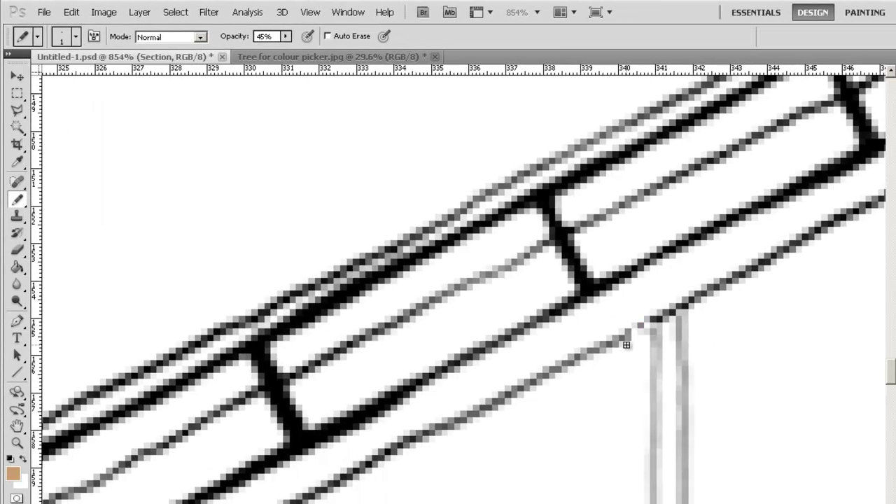
Point-sample black from the line and pencil over the gap and faint stretch of the lower roof line
{"action": "left_click", "coordinate": [18, 164]}
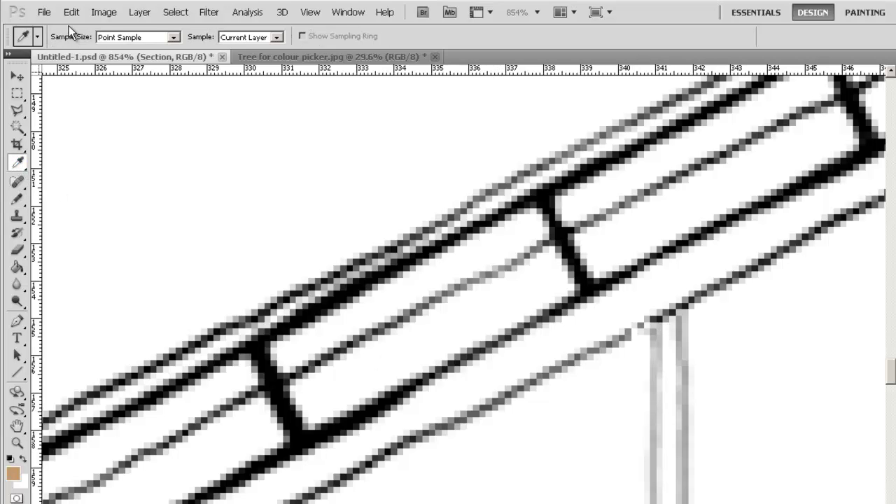
{"action": "left_click", "coordinate": [175, 36]}
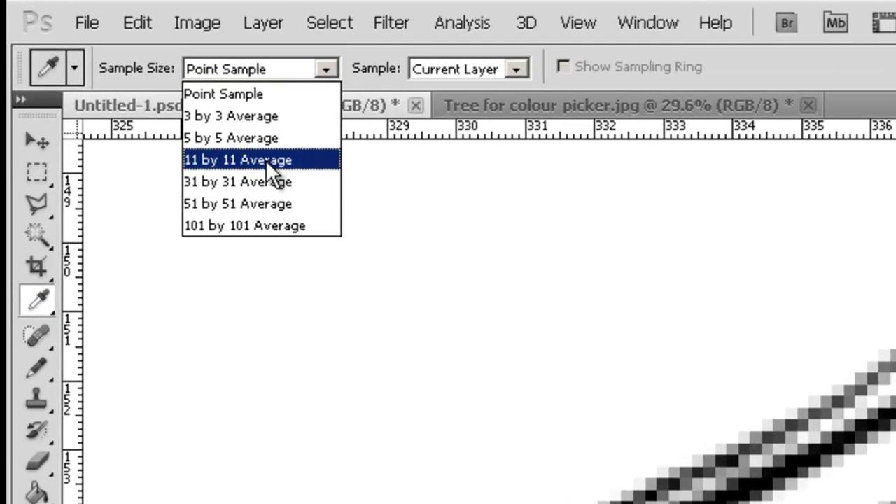
{"action": "left_click", "coordinate": [259, 95]}
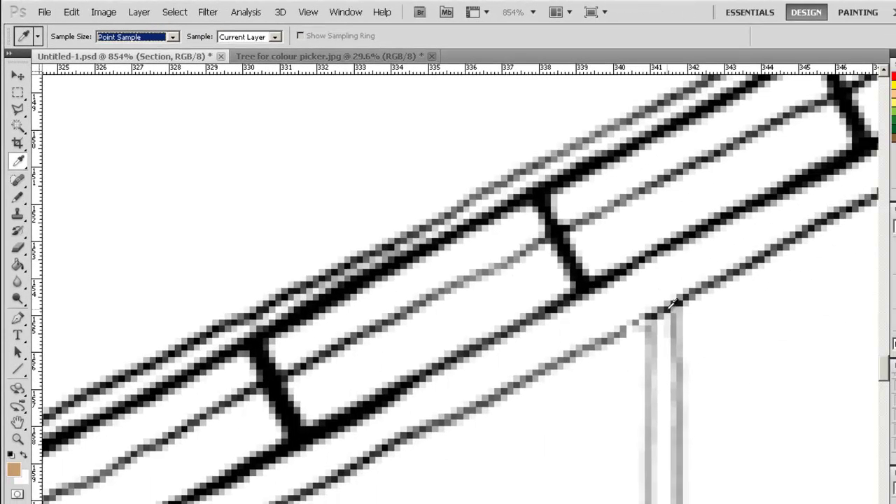
{"action": "left_click", "coordinate": [671, 307]}
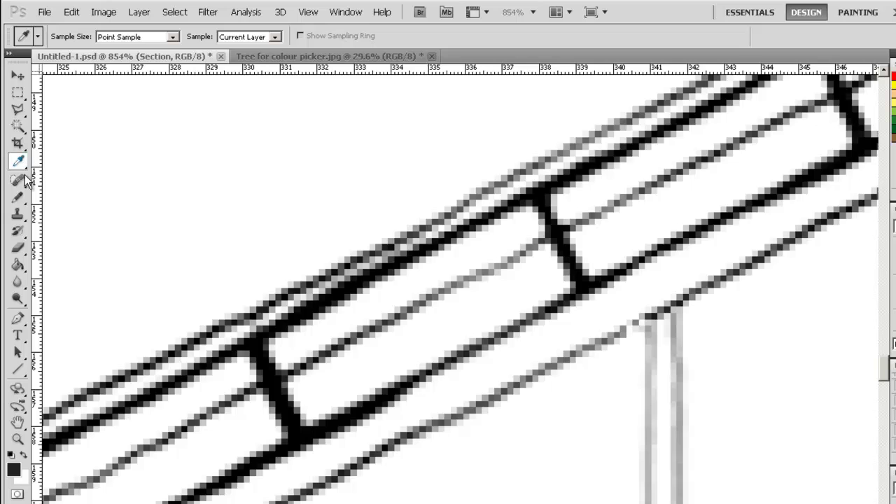
{"action": "left_click", "coordinate": [18, 197]}
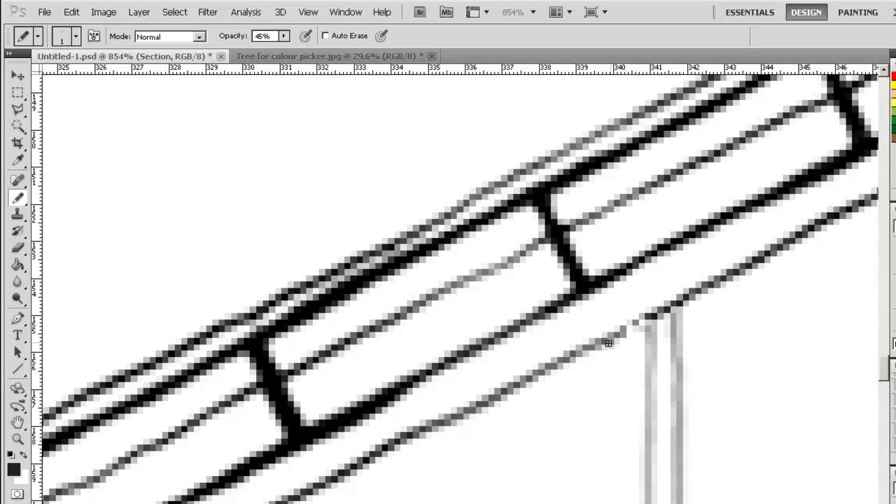
{"action": "left_click_drag", "start_coordinate": [621, 329], "coordinate": [651, 316]}
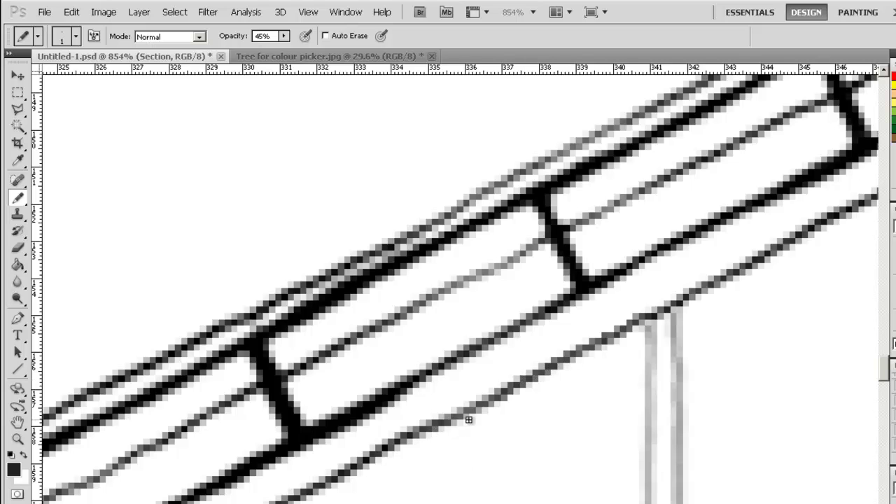
{"action": "left_click_drag", "start_coordinate": [448, 419], "coordinate": [487, 405]}
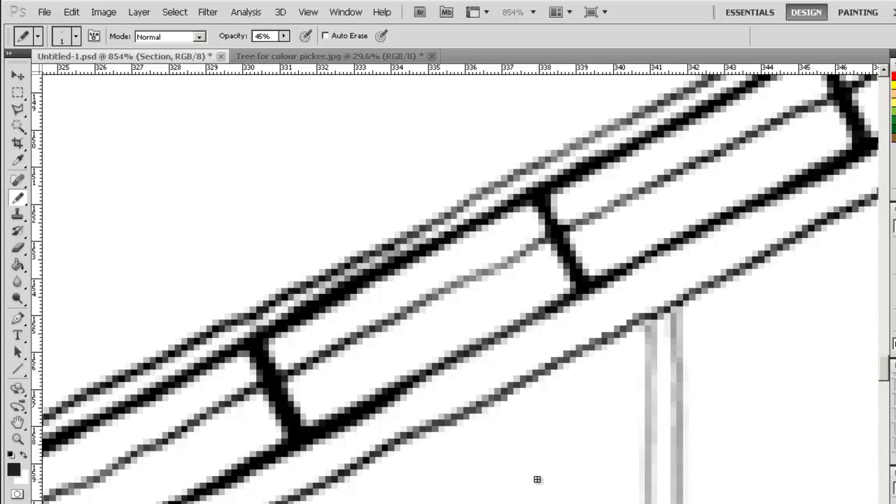
{"action": "scroll", "coordinate": [538, 480], "scroll_direction": "down", "scroll_amount": 6}
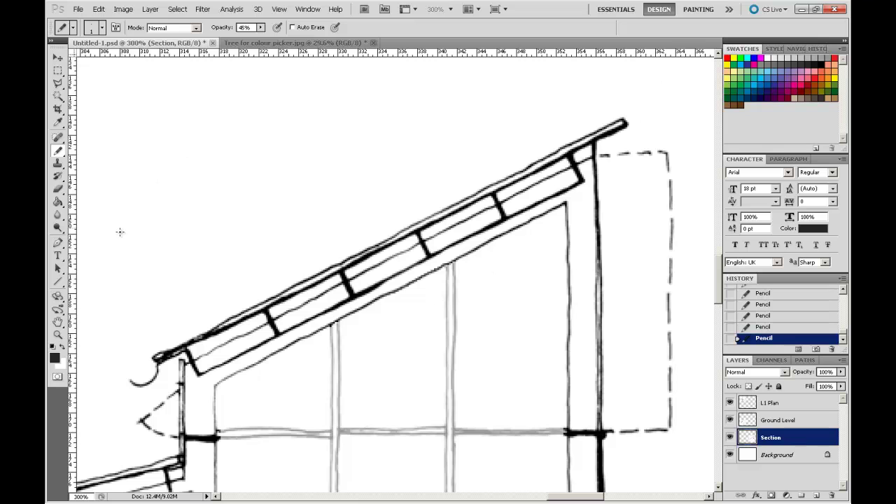
Resample tan and bucket-fill the cut roof, walls and the five remaining white rafter strips
{"action": "left_click", "coordinate": [828, 98]}
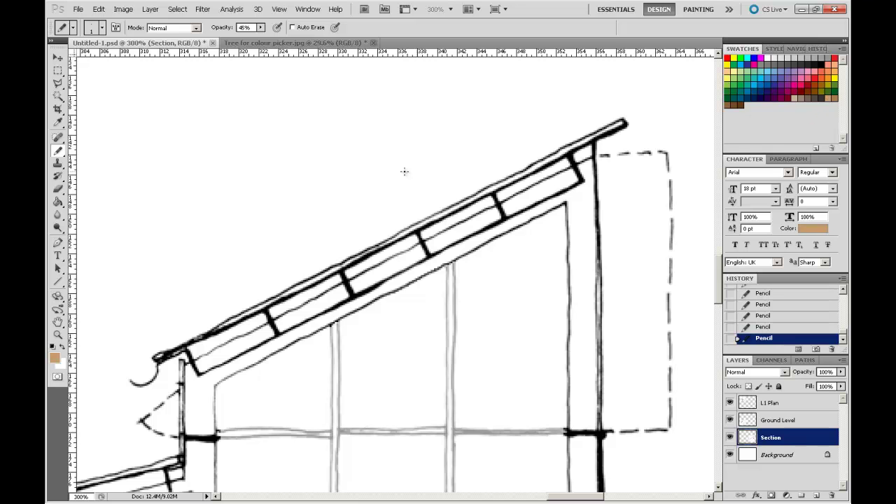
{"action": "left_click", "coordinate": [58, 203]}
{"action": "left_click", "coordinate": [201, 404]}
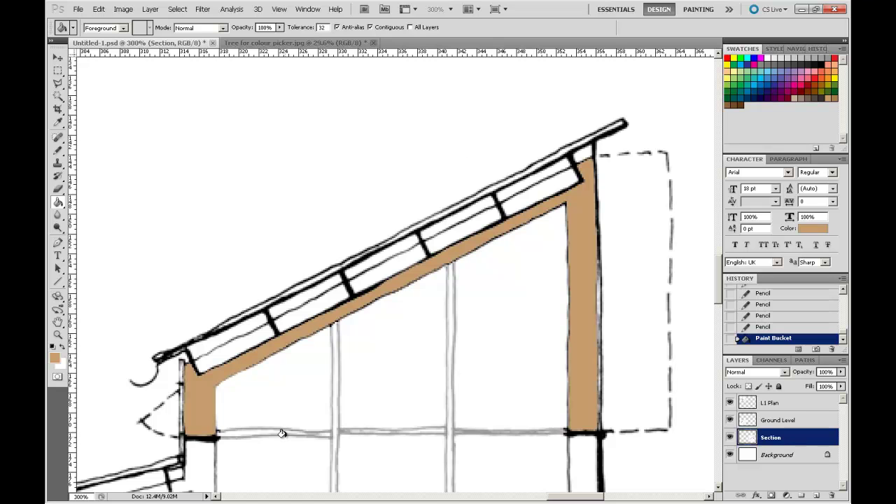
{"action": "left_click", "coordinate": [237, 345]}
{"action": "left_click", "coordinate": [291, 317]}
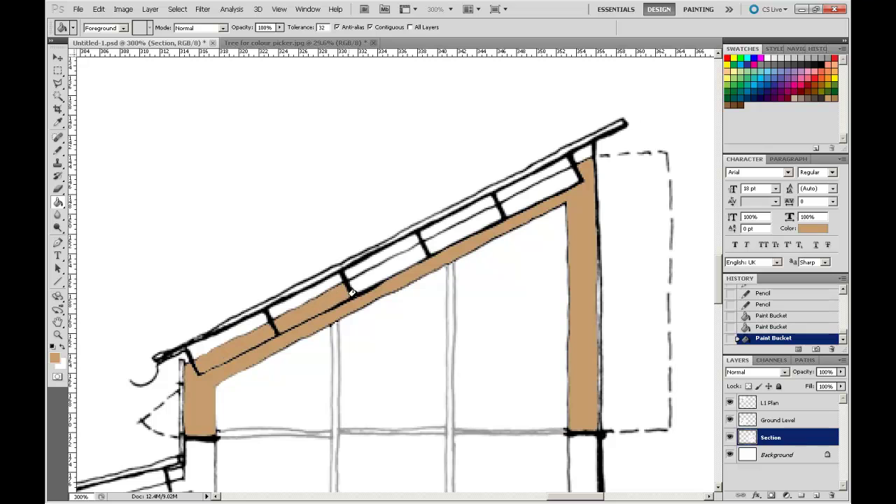
{"action": "left_click", "coordinate": [382, 271]}
{"action": "left_click", "coordinate": [475, 220]}
{"action": "left_click", "coordinate": [534, 197]}
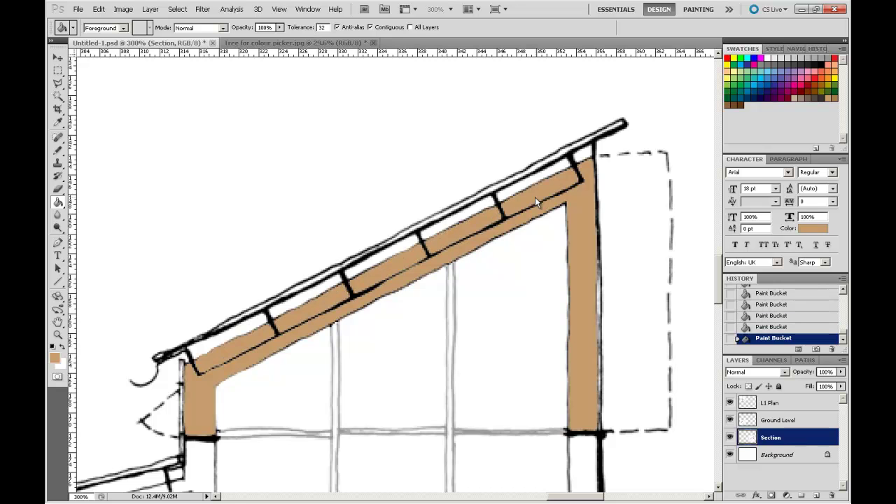
Zoom in on the rafter's upper right end to check edges, then zoom back out to 100%
{"action": "left_click", "coordinate": [58, 334]}
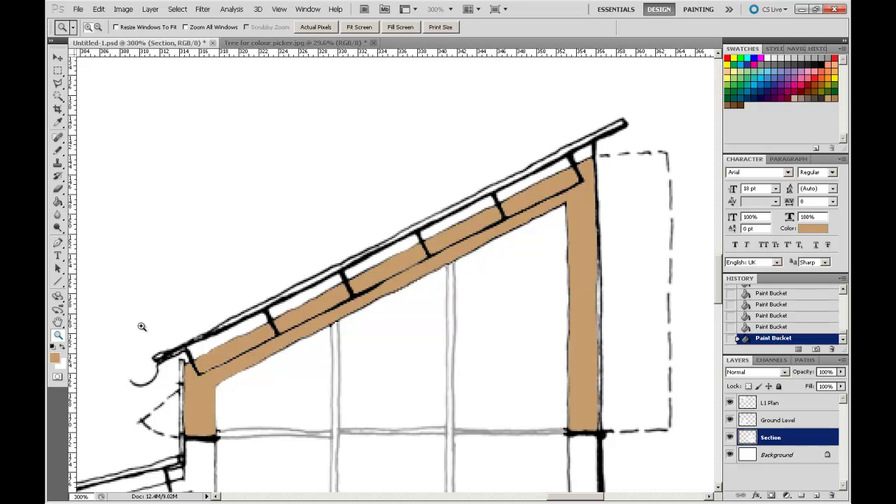
{"action": "mouse_move", "coordinate": [515, 151]}
{"action": "left_mouse_down"}
{"action": "mouse_move", "coordinate": [574, 234]}
{"action": "mouse_move", "coordinate": [627, 261]}
{"action": "left_mouse_up"}
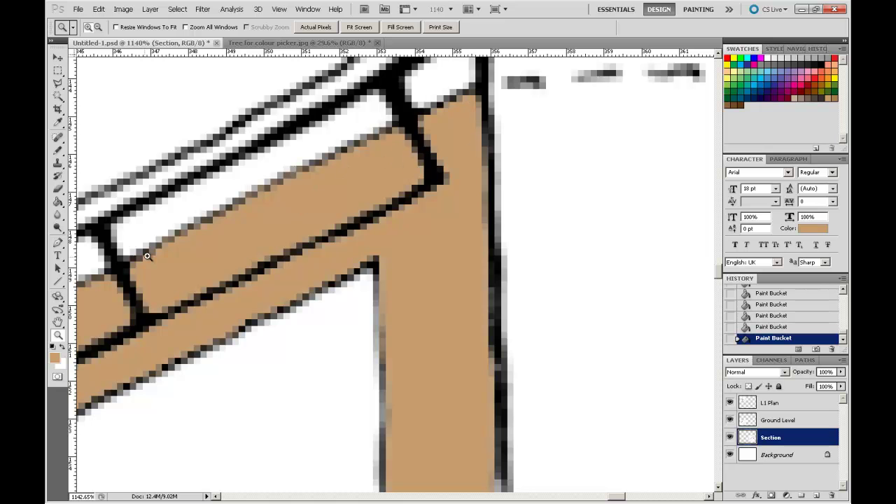
{"action": "left_click", "coordinate": [430, 293], "text": "alt"}
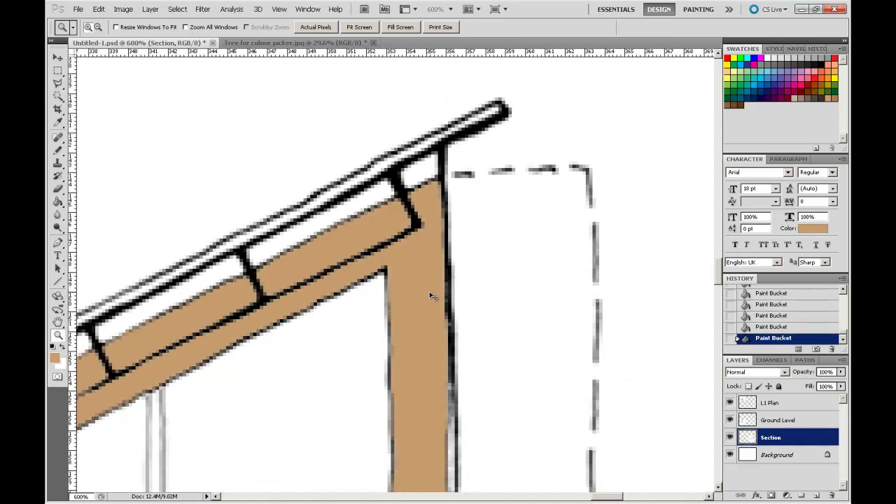
{"action": "left_click", "coordinate": [430, 295], "text": "alt"}
{"action": "left_click", "coordinate": [430, 294], "text": "alt"}
{"action": "left_click", "coordinate": [430, 292], "text": "alt"}
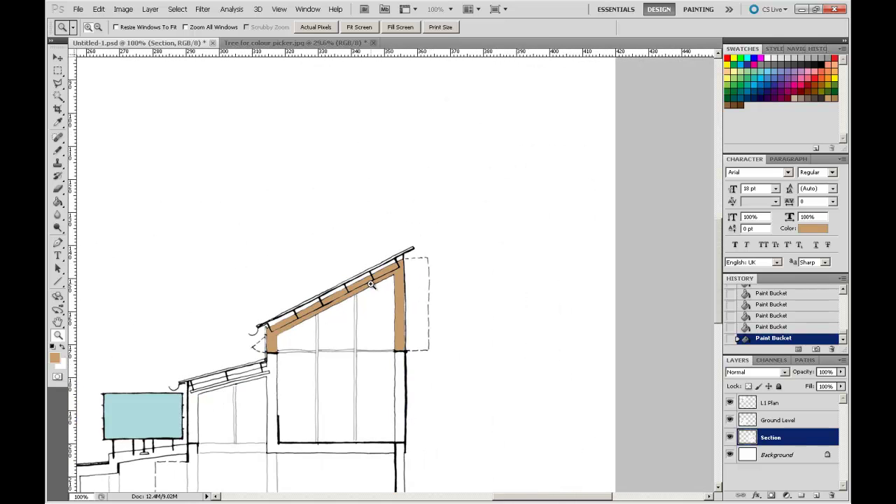
Step back in the History panel past all Paint Bucket states to the last Pencil state
{"action": "left_click", "coordinate": [770, 327]}
{"action": "left_click", "coordinate": [768, 315]}
{"action": "left_click", "coordinate": [769, 305]}
{"action": "left_click", "coordinate": [770, 295]}
{"action": "scroll", "coordinate": [774, 308], "scroll_direction": "up", "scroll_amount": 3}
{"action": "left_click", "coordinate": [772, 315]}
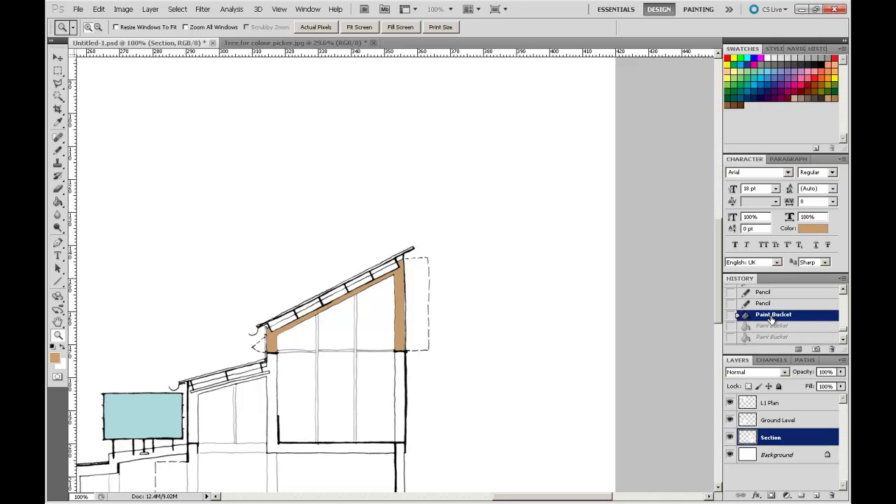
{"action": "left_click", "coordinate": [773, 306]}
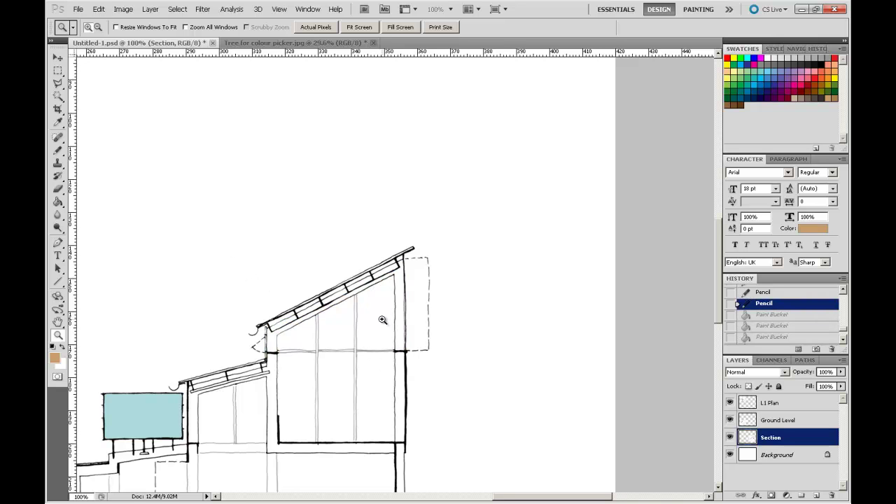
{"action": "scroll", "coordinate": [382, 319], "scroll_direction": "down", "scroll_amount": 5}
{"action": "scroll", "coordinate": [406, 370], "scroll_direction": "down", "scroll_amount": 2}
{"action": "scroll", "coordinate": [406, 370], "scroll_direction": "down", "scroll_amount": 1}
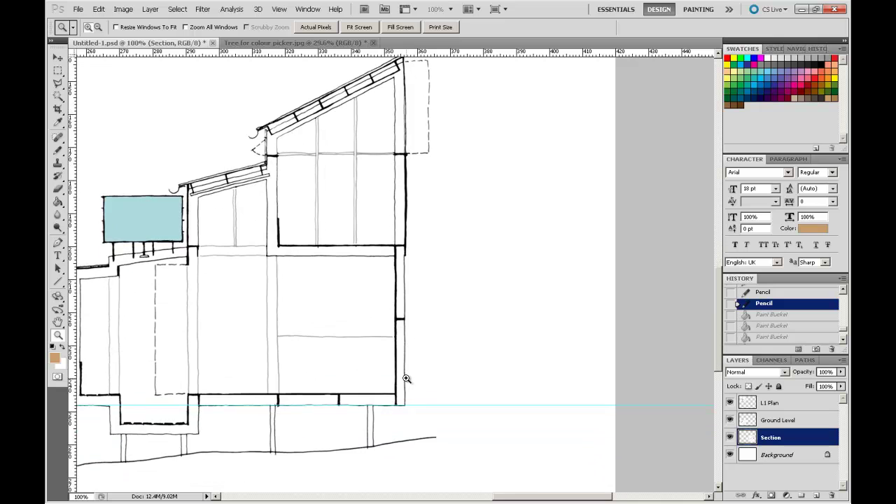
{"action": "scroll", "coordinate": [453, 423], "scroll_direction": "up", "scroll_amount": 1}
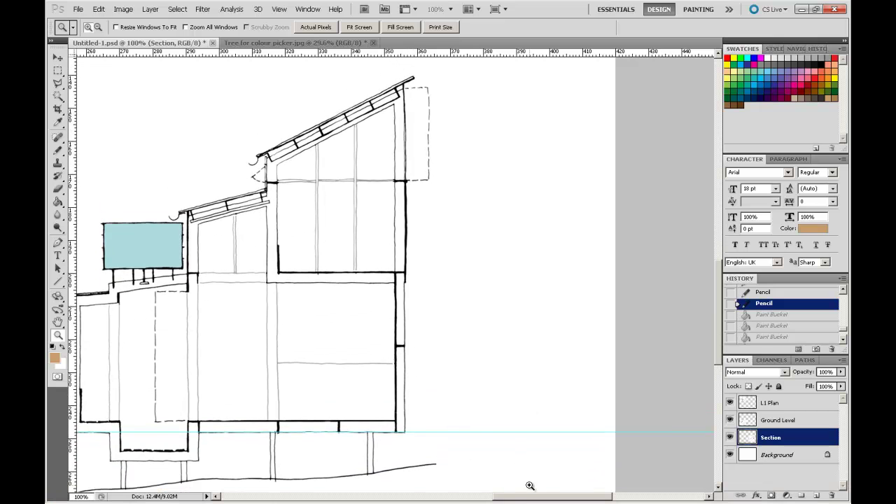
{"action": "left_click_drag", "start_coordinate": [534, 500], "coordinate": [509, 500]}
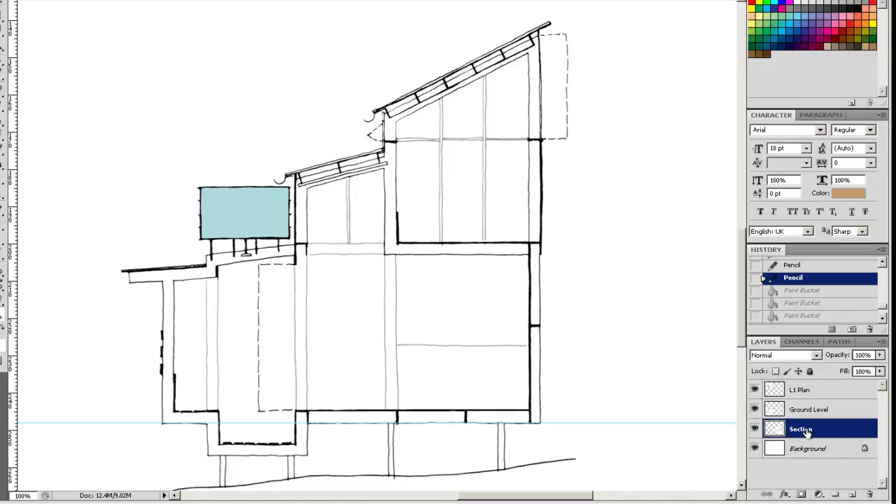
Duplicate Section as 'Section Linework', hide it, and make Section the active layer
{"action": "left_click", "coordinate": [882, 343]}
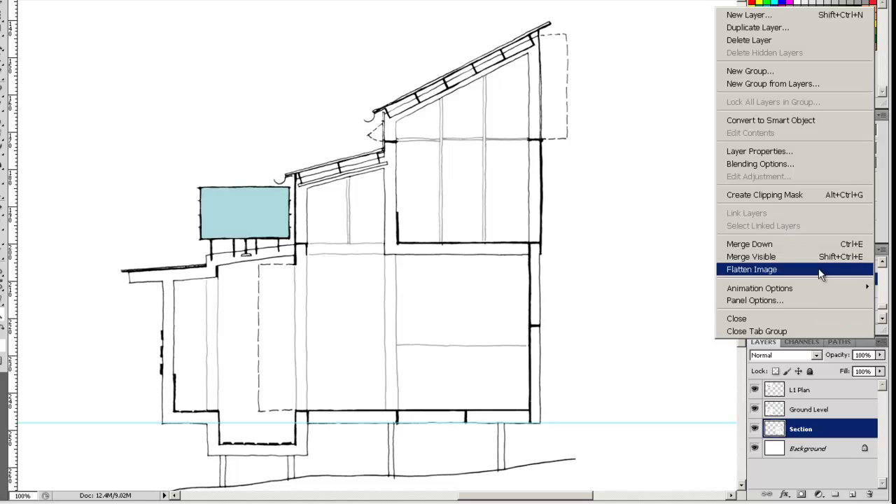
{"action": "left_click", "coordinate": [812, 27]}
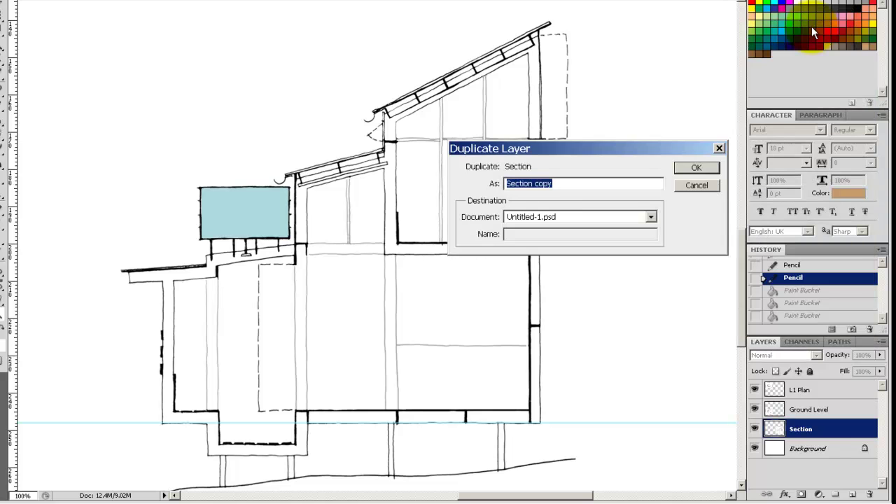
{"action": "double_click", "coordinate": [540, 184]}
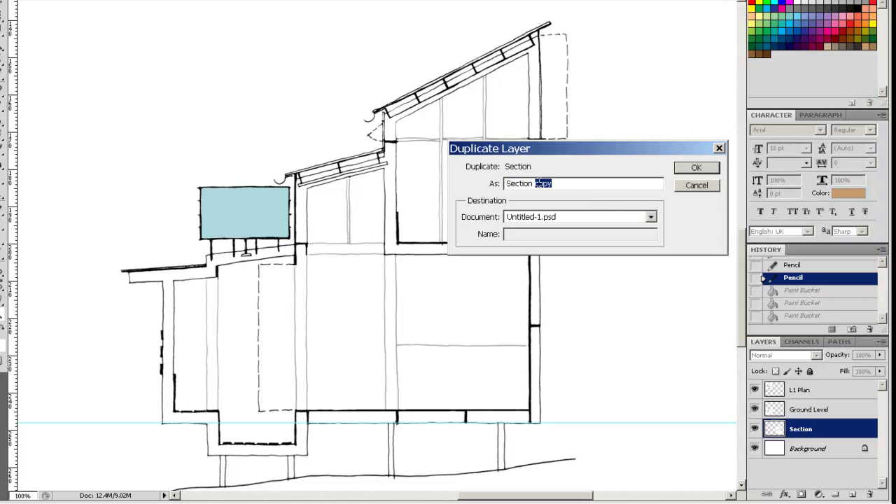
{"action": "type", "text": "Linework"}
{"action": "left_click", "coordinate": [690, 168]}
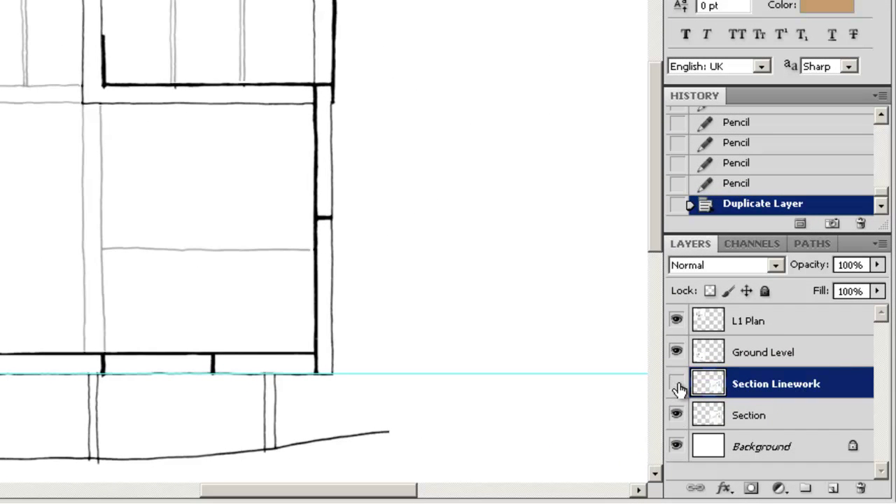
{"action": "left_click", "coordinate": [676, 384]}
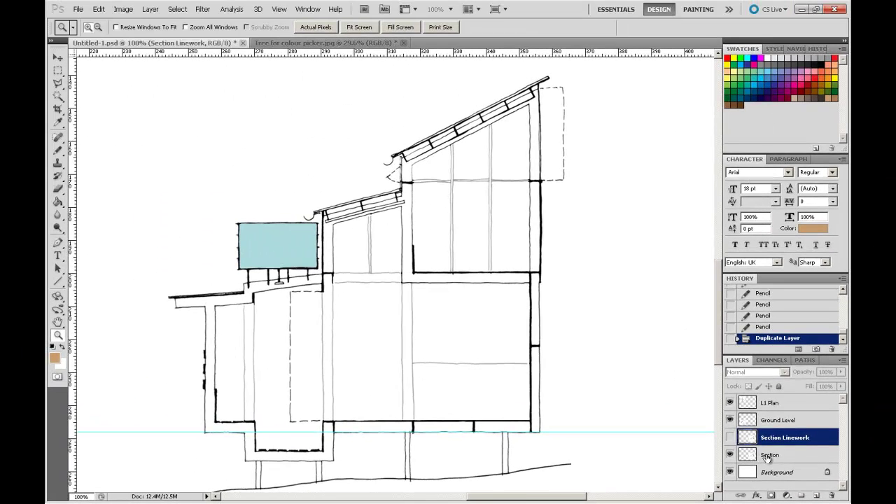
{"action": "left_click", "coordinate": [768, 457]}
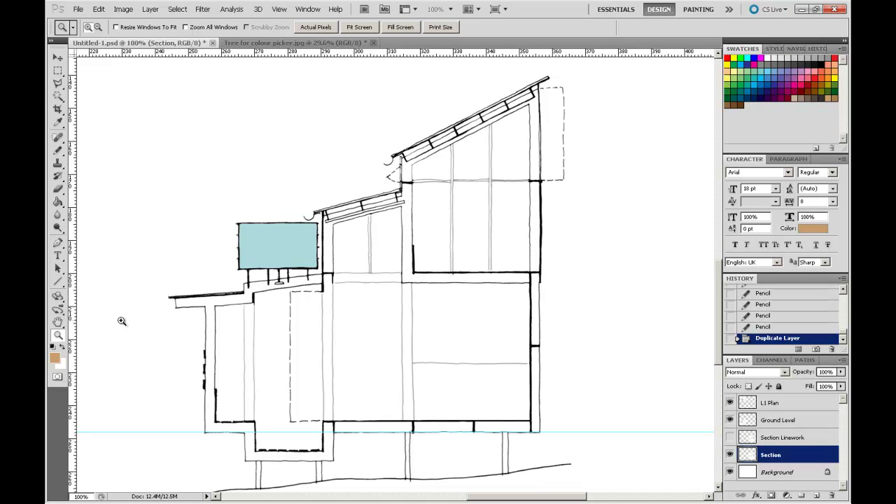
{"action": "mouse_move", "coordinate": [368, 74]}
{"action": "left_mouse_down"}
{"action": "mouse_move", "coordinate": [593, 335]}
{"action": "mouse_move", "coordinate": [592, 315]}
{"action": "left_mouse_up"}
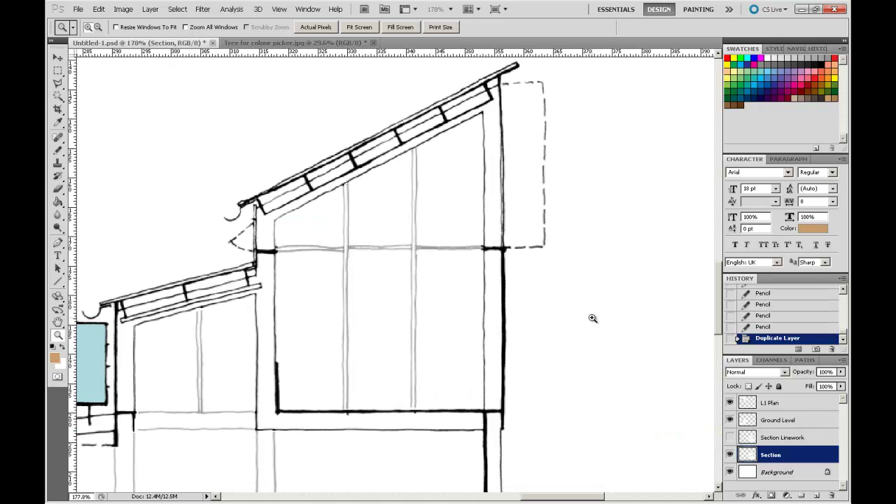
Paint Bucket the tall room's roof strips, right and centre walls, and lower roof strips tan
{"action": "left_click", "coordinate": [58, 201]}
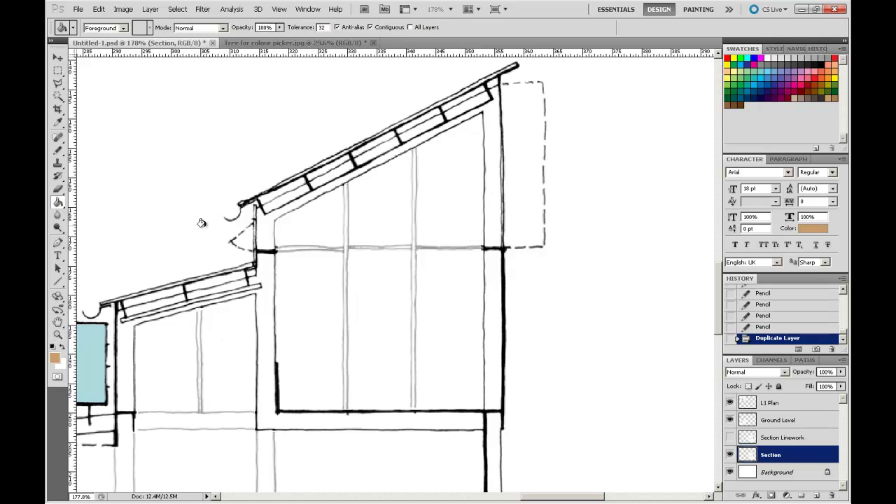
{"action": "left_click", "coordinate": [263, 230]}
{"action": "left_click", "coordinate": [279, 196]}
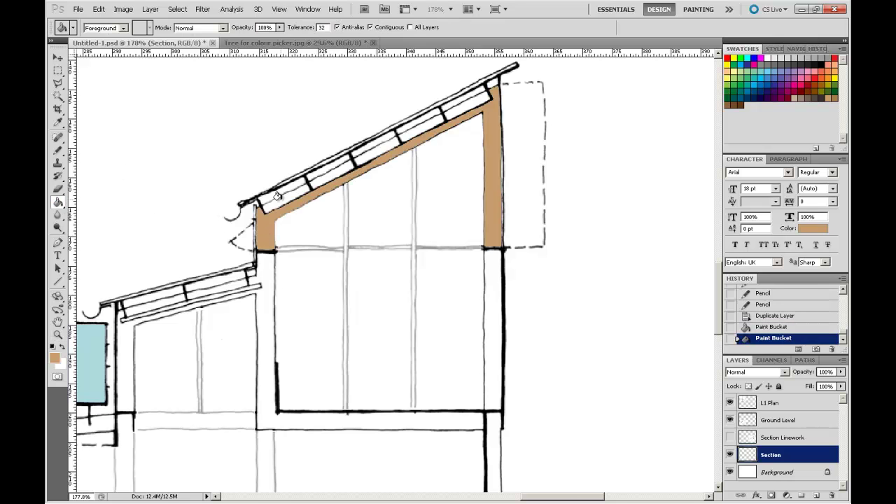
{"action": "left_click", "coordinate": [335, 174]}
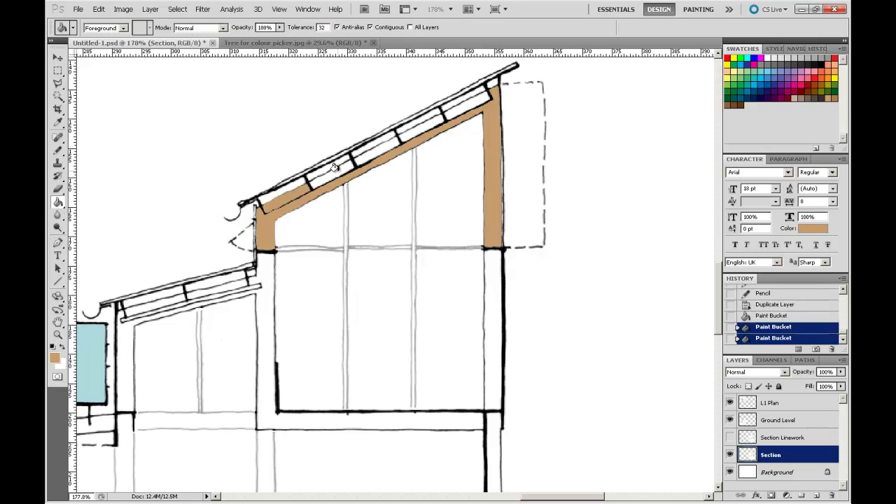
{"action": "left_click", "coordinate": [378, 146]}
{"action": "left_click", "coordinate": [420, 127]}
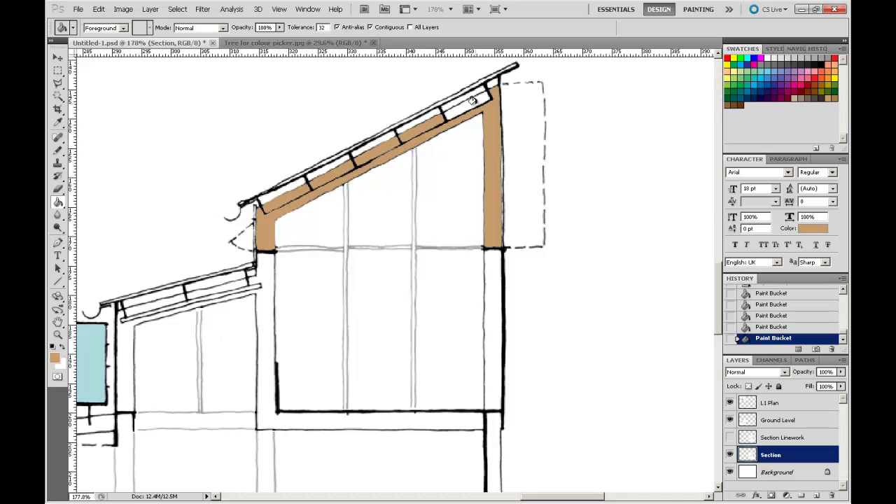
{"action": "left_click", "coordinate": [474, 102]}
{"action": "left_click", "coordinate": [490, 294]}
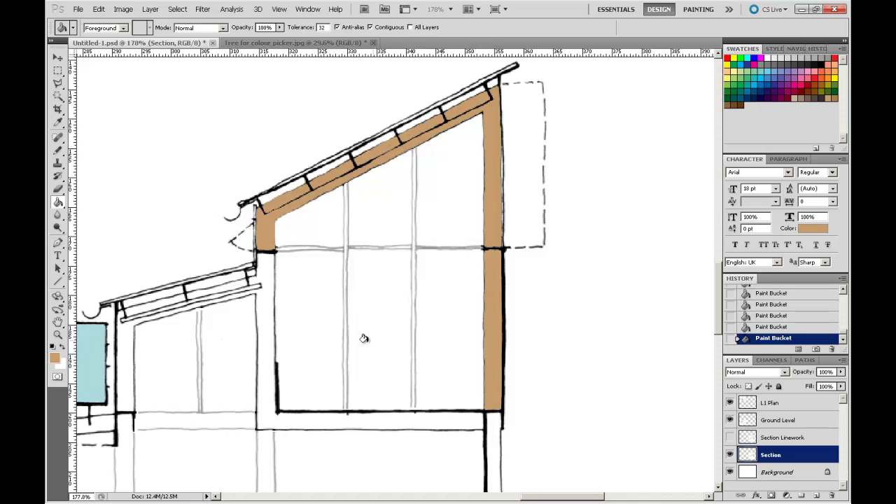
{"action": "left_click", "coordinate": [258, 346]}
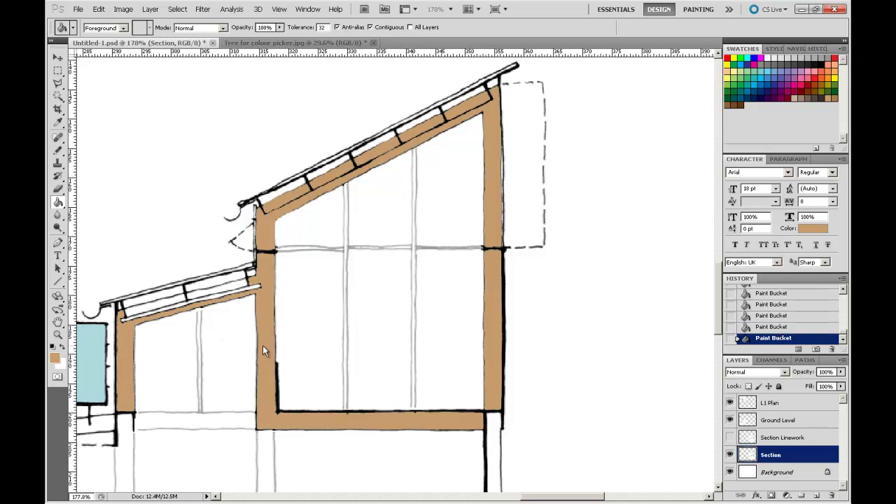
{"action": "left_click", "coordinate": [163, 298]}
{"action": "left_click", "coordinate": [214, 287]}
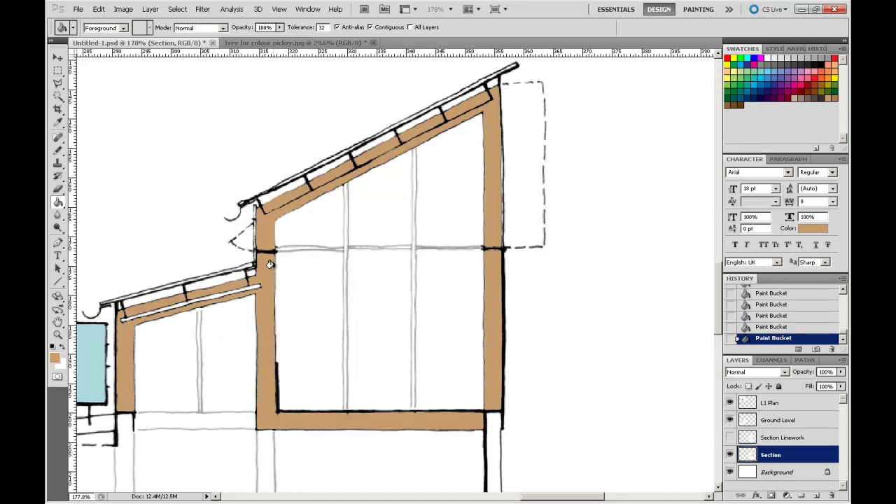
Fill the right wall segments, the bottom floor strip and the lower-left wall tan
{"action": "scroll", "coordinate": [273, 260], "scroll_direction": "down", "scroll_amount": 5}
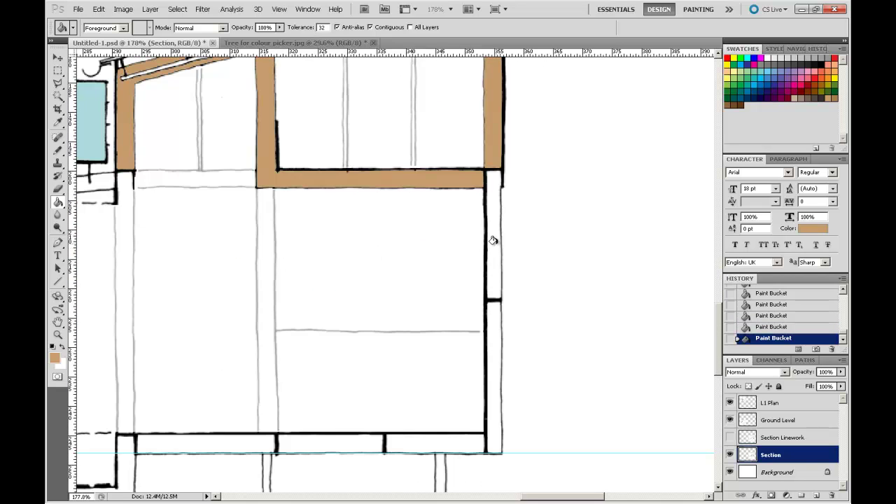
{"action": "left_click", "coordinate": [494, 242]}
{"action": "left_click", "coordinate": [490, 397]}
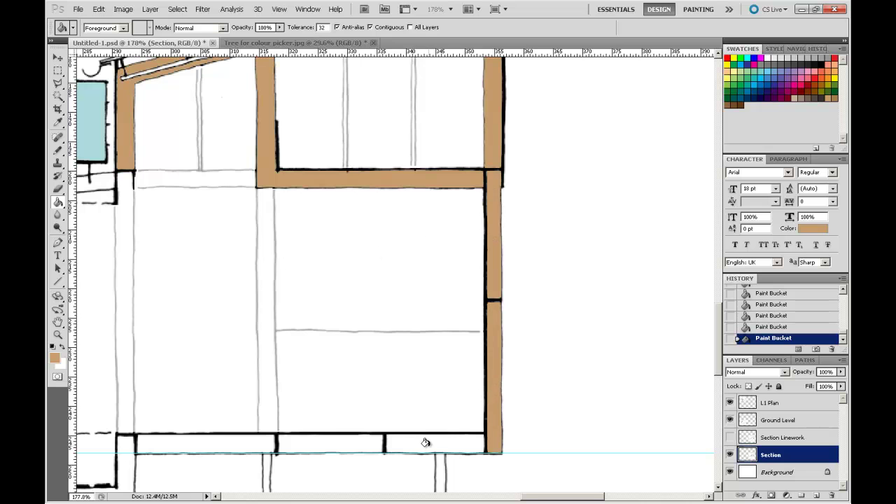
{"action": "left_click", "coordinate": [402, 442]}
{"action": "left_click", "coordinate": [308, 440]}
{"action": "left_click", "coordinate": [239, 440]}
{"action": "left_click", "coordinate": [123, 445]}
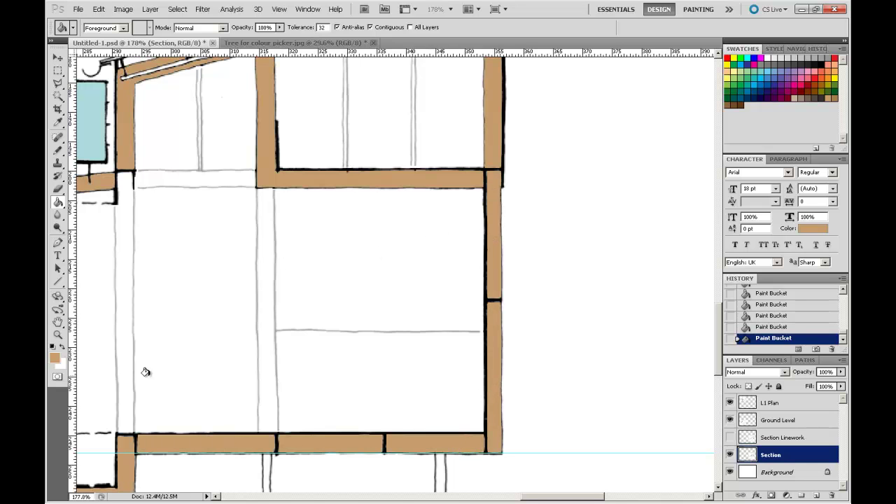
Zoom out twice with Ctrl+-, then marquee-zoom onto the upper-right sloping roof at about 207%
{"action": "key", "text": "ctrl+minus"}
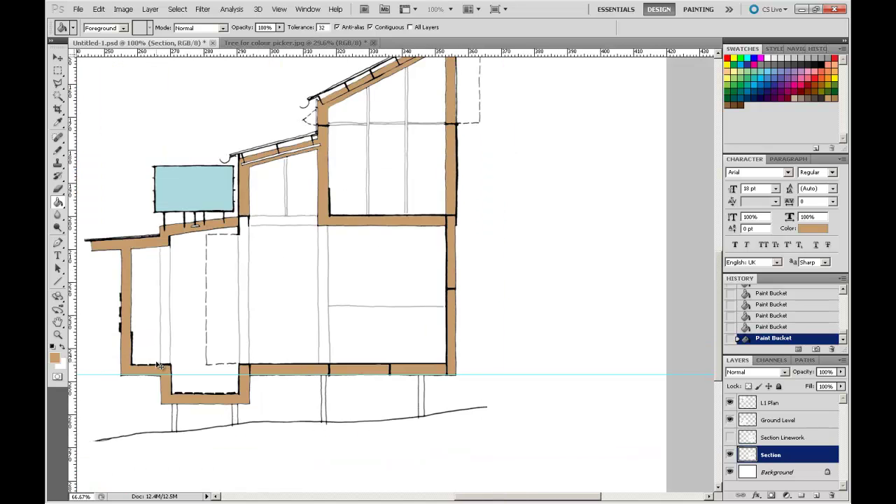
{"action": "key", "text": "ctrl+minus"}
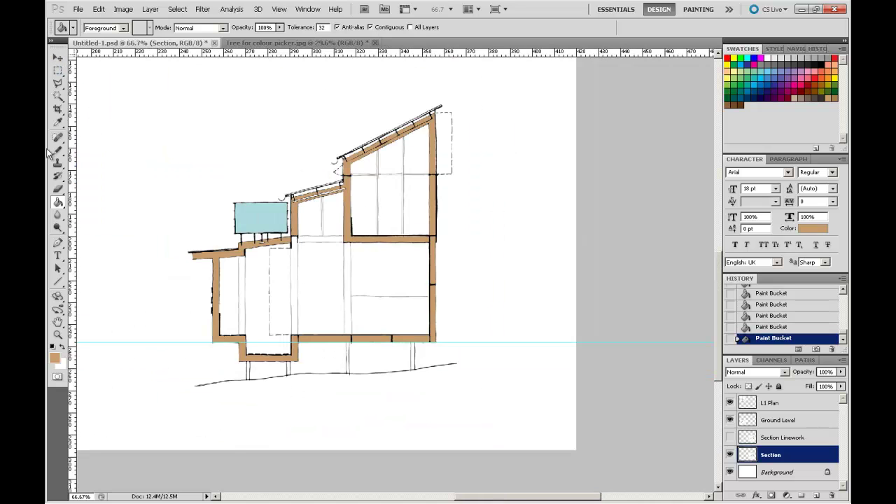
{"action": "left_click", "coordinate": [58, 335]}
{"action": "left_click_drag", "start_coordinate": [167, 89], "coordinate": [482, 400]}
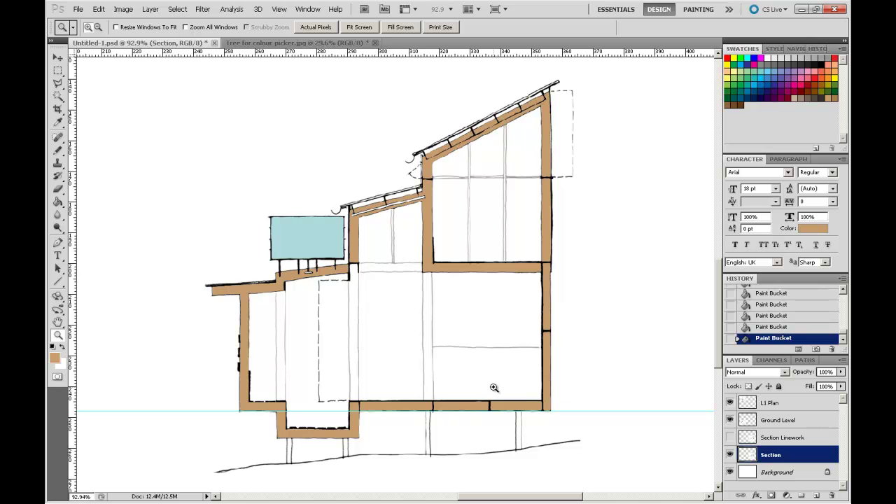
{"action": "mouse_move", "coordinate": [405, 91]}
{"action": "left_mouse_down"}
{"action": "mouse_move", "coordinate": [638, 292]}
{"action": "mouse_move", "coordinate": [584, 287]}
{"action": "left_mouse_up"}
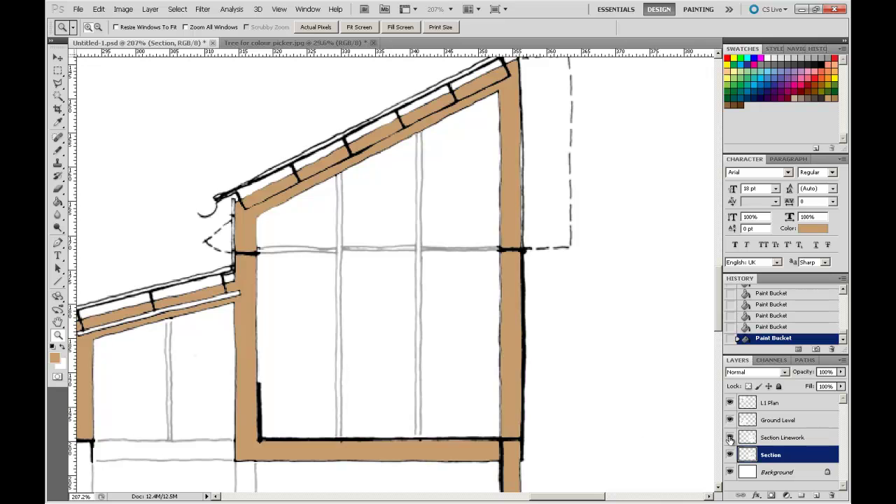
Show and select the Section Linework layer and set its blend mode to Multiply
{"action": "left_click", "coordinate": [730, 438]}
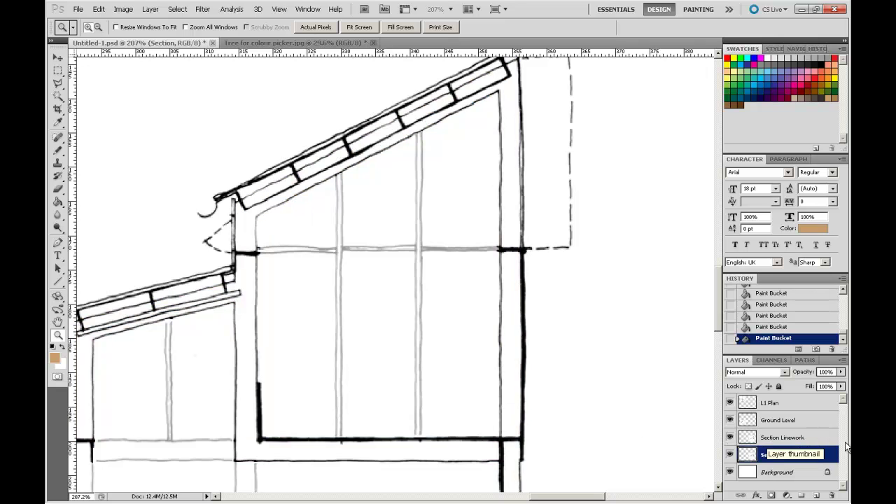
{"action": "left_click", "coordinate": [778, 440]}
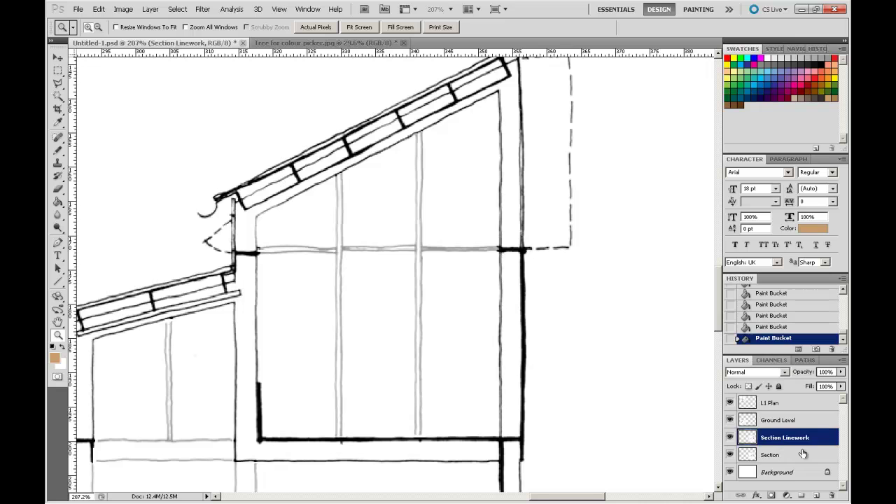
{"action": "left_click", "coordinate": [785, 373]}
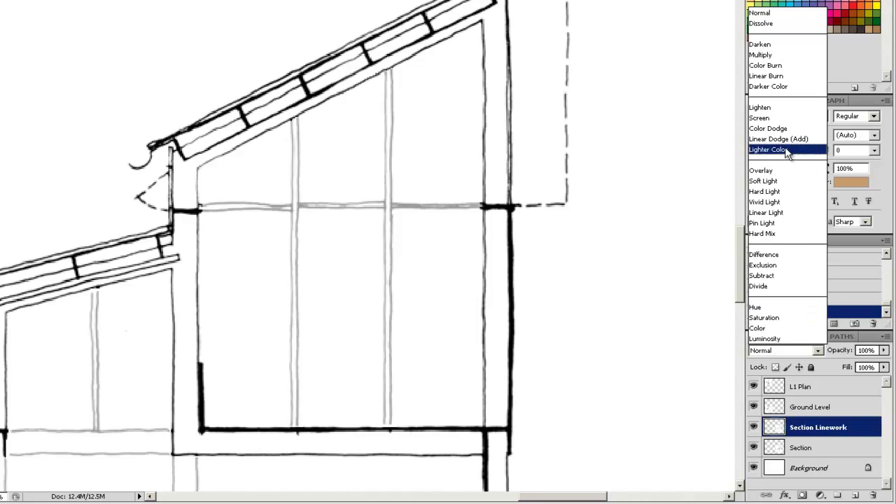
{"action": "left_click", "coordinate": [768, 55]}
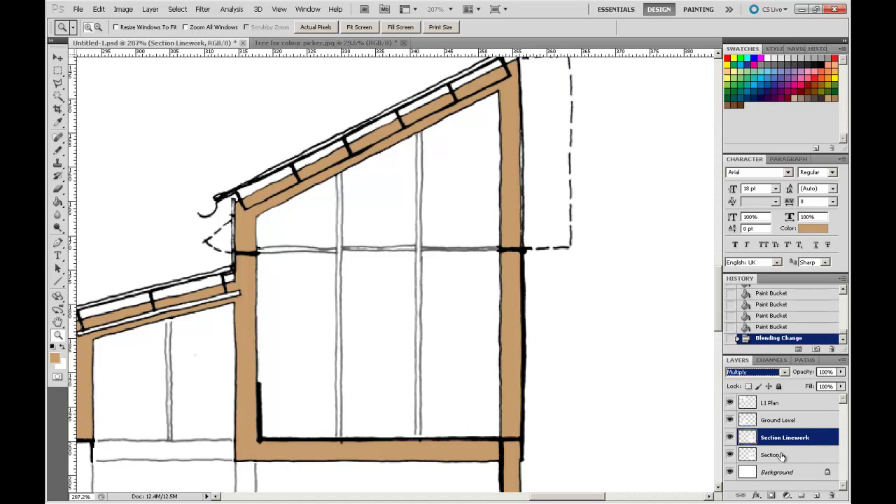
{"action": "left_click", "coordinate": [729, 438]}
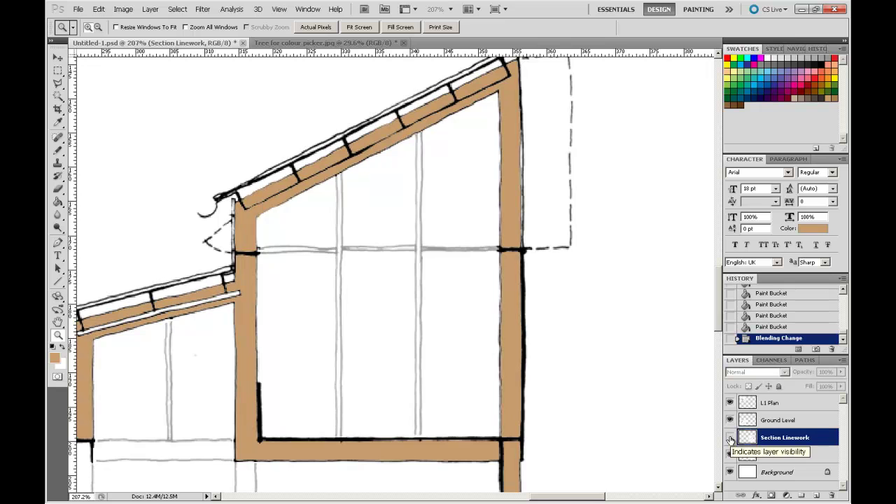
{"action": "left_click", "coordinate": [730, 437]}
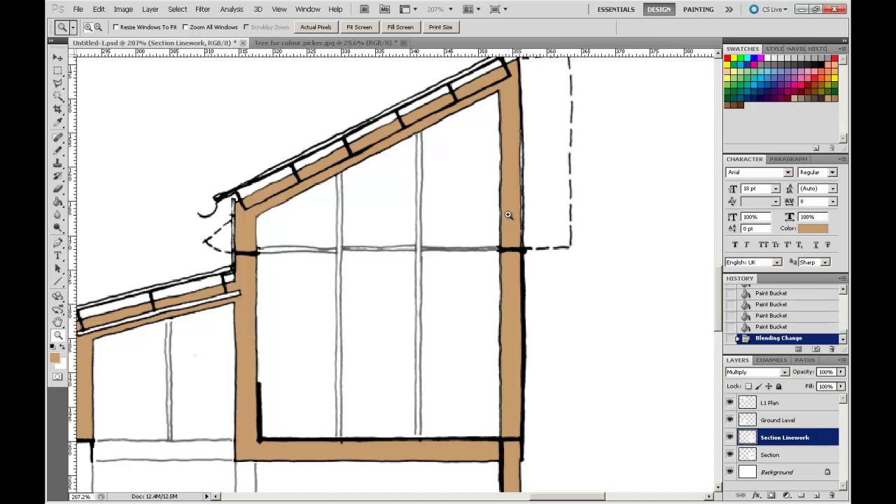
{"action": "left_click", "coordinate": [503, 312], "text": "alt"}
{"action": "left_click", "coordinate": [503, 312], "text": "alt"}
{"action": "left_click", "coordinate": [503, 312], "text": "alt"}
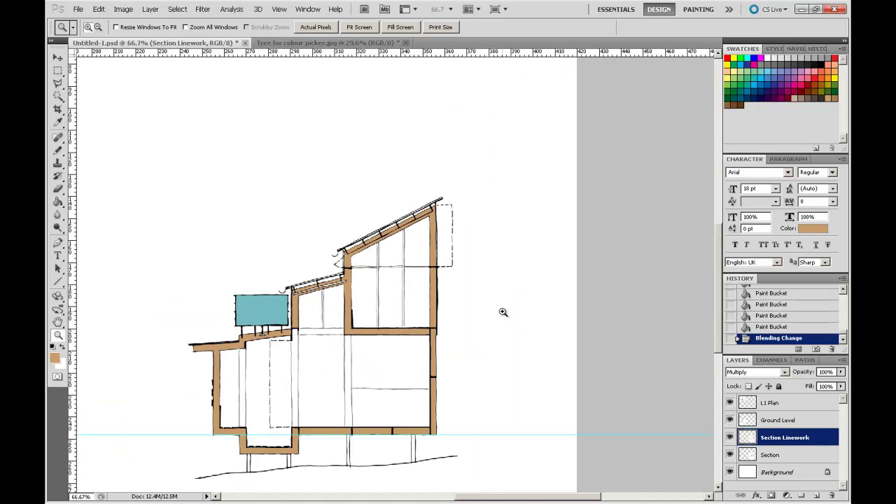
{"action": "mouse_move", "coordinate": [164, 180]}
{"action": "left_mouse_down"}
{"action": "mouse_move", "coordinate": [469, 482]}
{"action": "mouse_move", "coordinate": [479, 390]}
{"action": "left_mouse_up"}
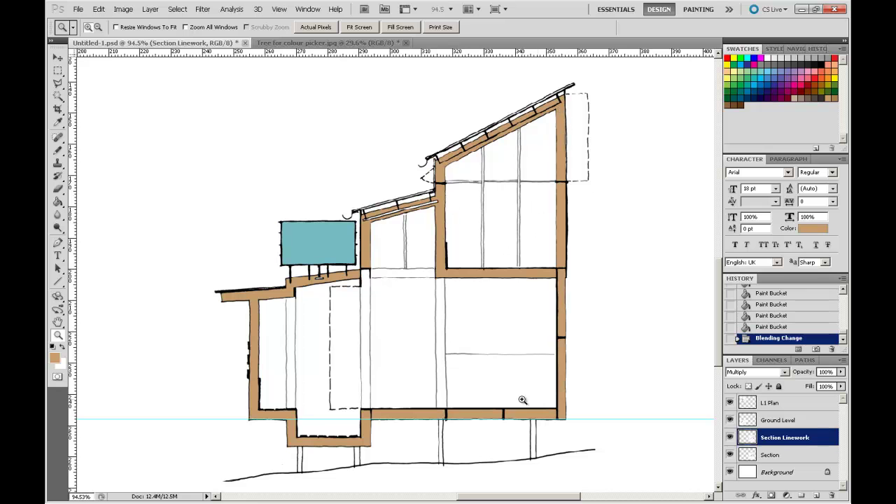
{"action": "left_click", "coordinate": [521, 320], "text": "alt"}
{"action": "left_click", "coordinate": [521, 321], "text": "alt"}
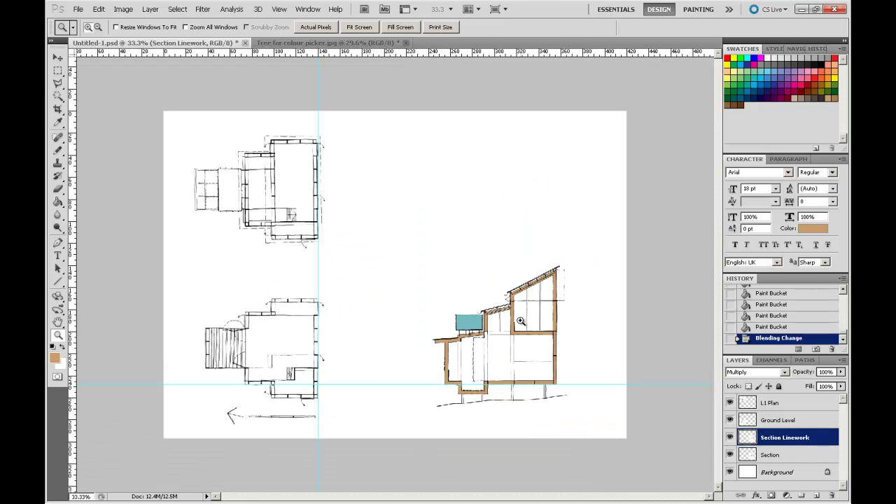
{"action": "left_click_drag", "start_coordinate": [204, 264], "coordinate": [355, 365]}
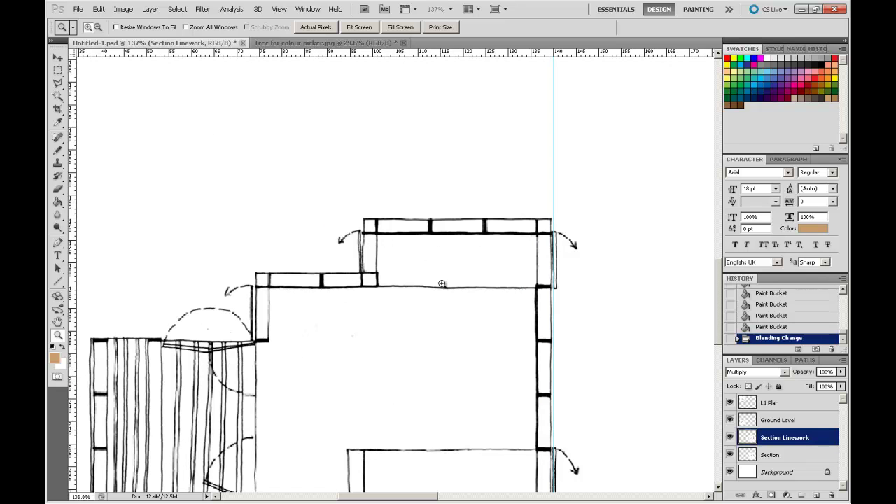
{"action": "left_click", "coordinate": [402, 275], "text": "alt"}
{"action": "left_click", "coordinate": [404, 276], "text": "alt"}
{"action": "left_click", "coordinate": [405, 277], "text": "alt"}
{"action": "scroll", "coordinate": [420, 241], "scroll_direction": "up", "scroll_amount": 1}
{"action": "scroll", "coordinate": [413, 210], "scroll_direction": "up", "scroll_amount": 1}
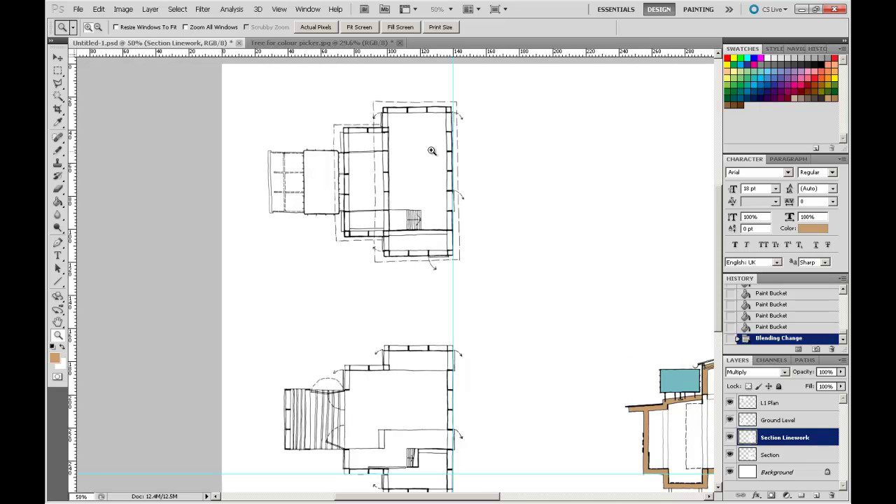
{"action": "scroll", "coordinate": [443, 215], "scroll_direction": "down", "scroll_amount": 1}
{"action": "scroll", "coordinate": [444, 216], "scroll_direction": "down", "scroll_amount": 1}
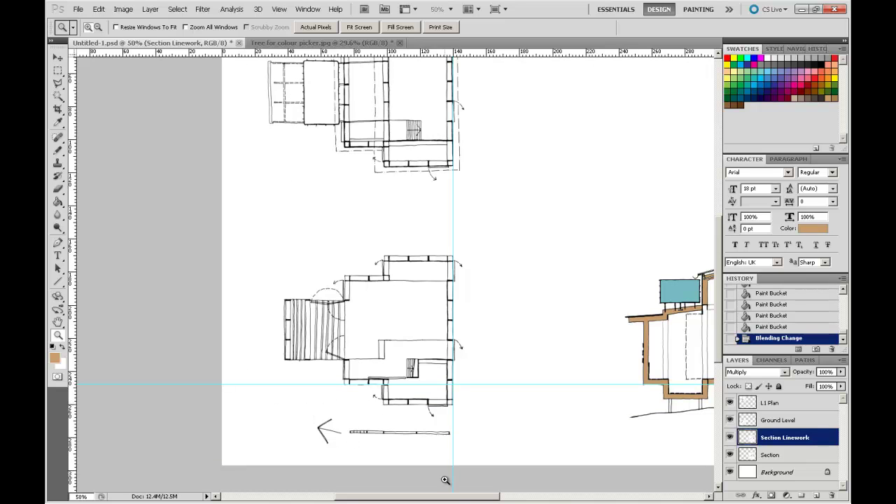
{"action": "left_click_drag", "start_coordinate": [449, 500], "coordinate": [528, 496]}
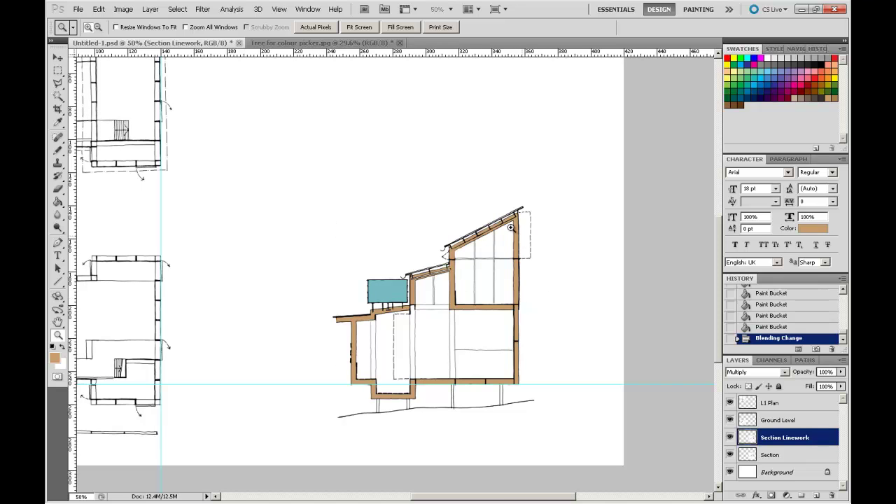
Zoom in around the coloured section drawing and make the Section layer active
{"action": "left_click_drag", "start_coordinate": [387, 185], "coordinate": [560, 420]}
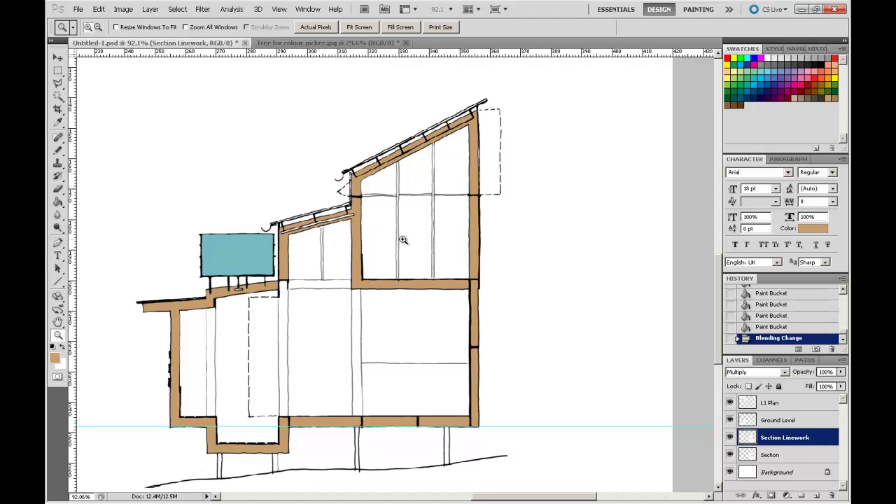
{"action": "left_click", "coordinate": [771, 455]}
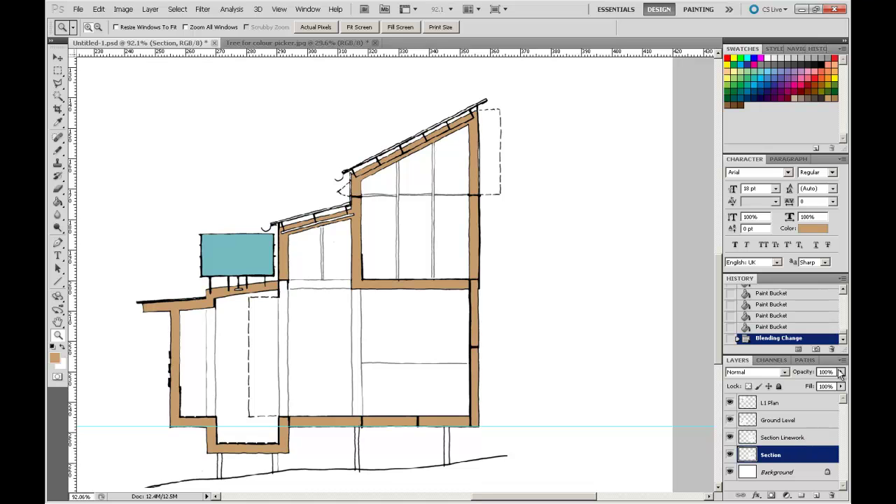
Create a new empty layer named 'Section Graduated Colour' above the Section layer
{"action": "left_click", "coordinate": [842, 360]}
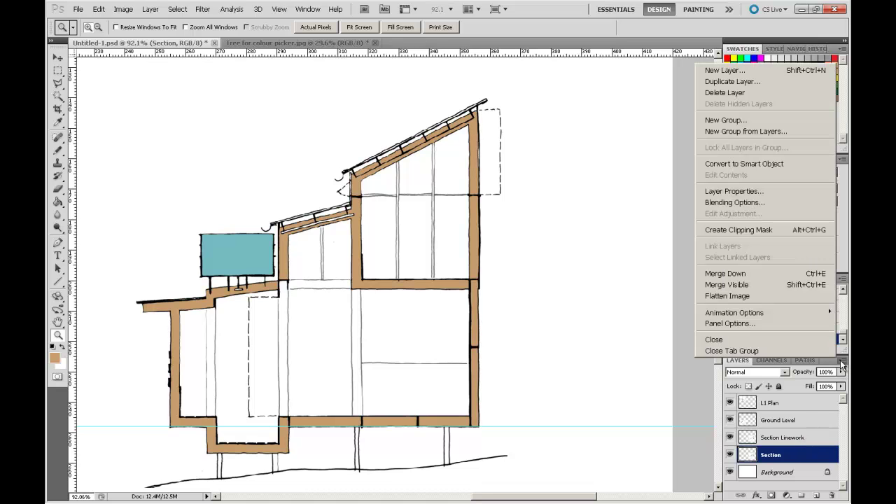
{"action": "left_click", "coordinate": [739, 71]}
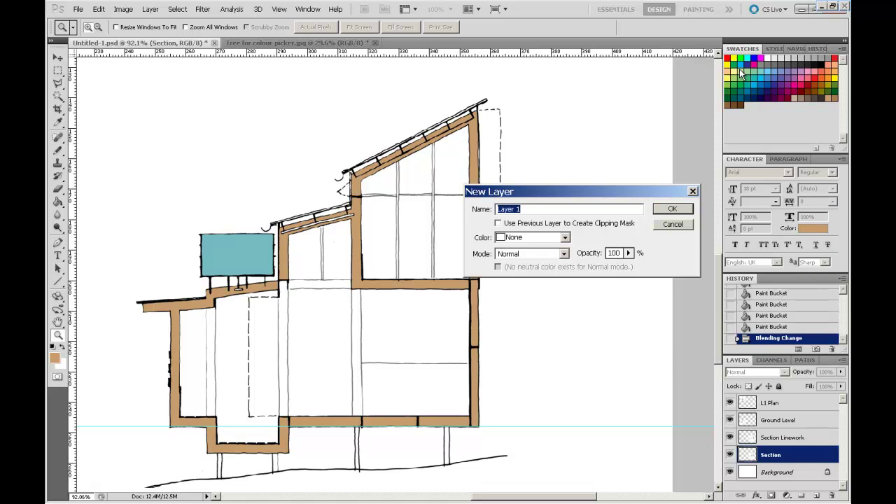
{"action": "type", "text": "S"}
{"action": "type", "text": "n Graduated C"}
{"action": "type", "text": "olour"}
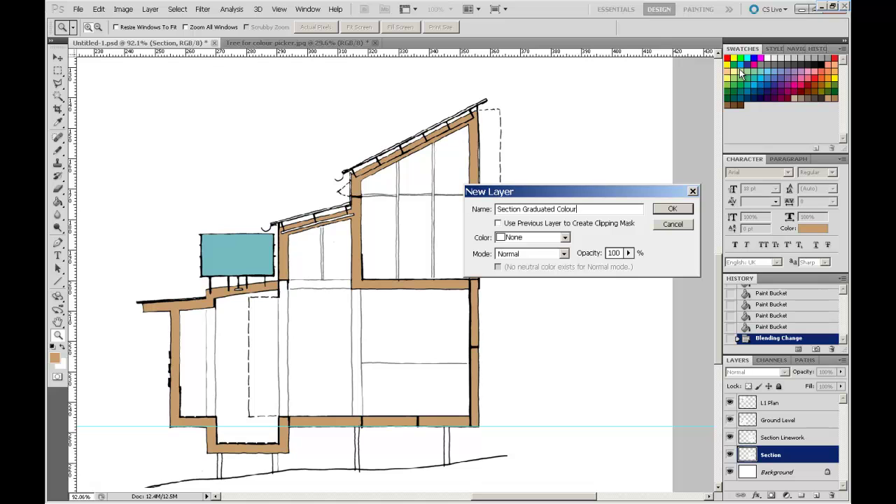
{"action": "left_click", "coordinate": [661, 210]}
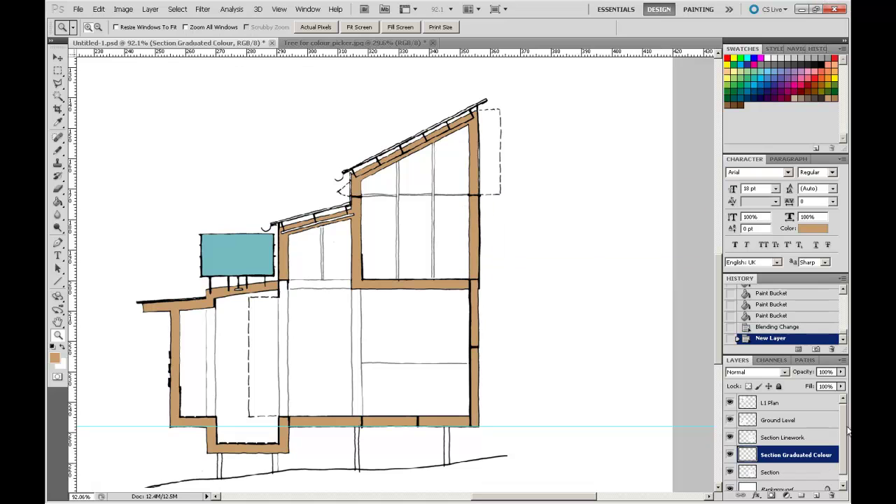
Zoom in closely on the sloping roof and tall upper room
{"action": "scroll", "coordinate": [842, 418], "scroll_direction": "down", "scroll_amount": 1}
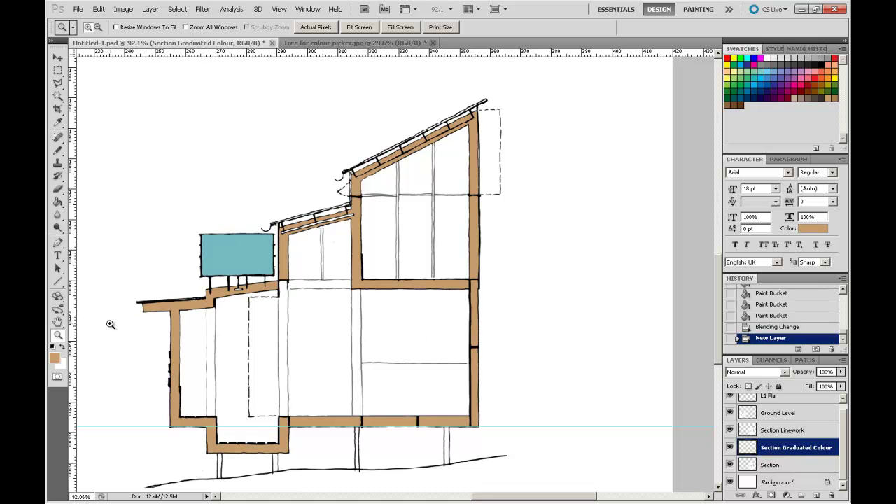
{"action": "left_click_drag", "start_coordinate": [330, 119], "coordinate": [500, 286]}
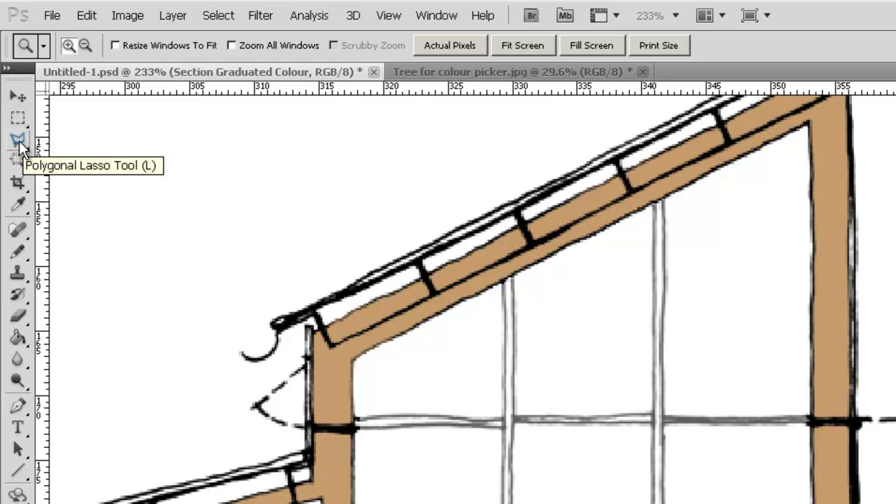
Trace a polygonal lasso outline around the tall room's inner roof and floor corners
{"action": "left_click", "coordinate": [19, 143]}
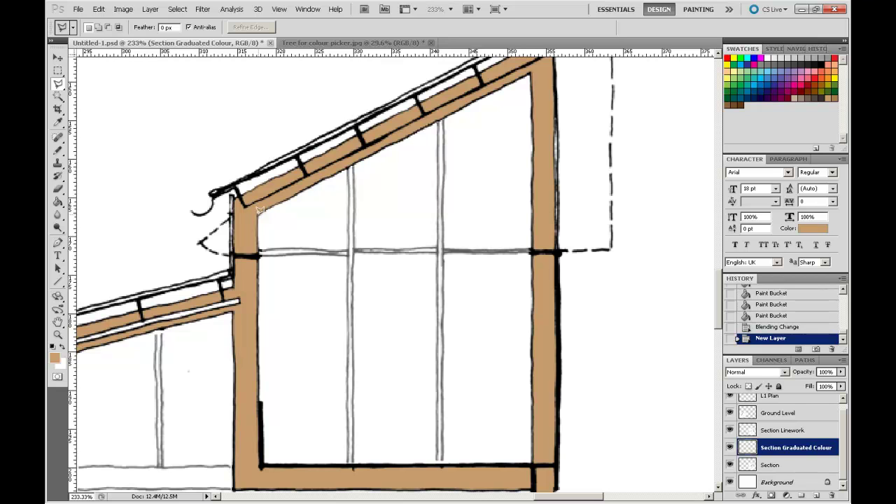
{"action": "left_click", "coordinate": [258, 208]}
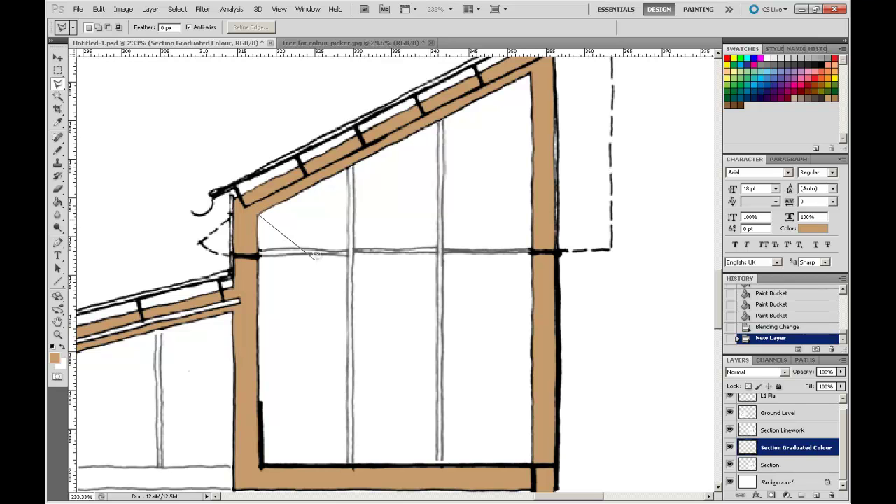
{"action": "left_click", "coordinate": [530, 77]}
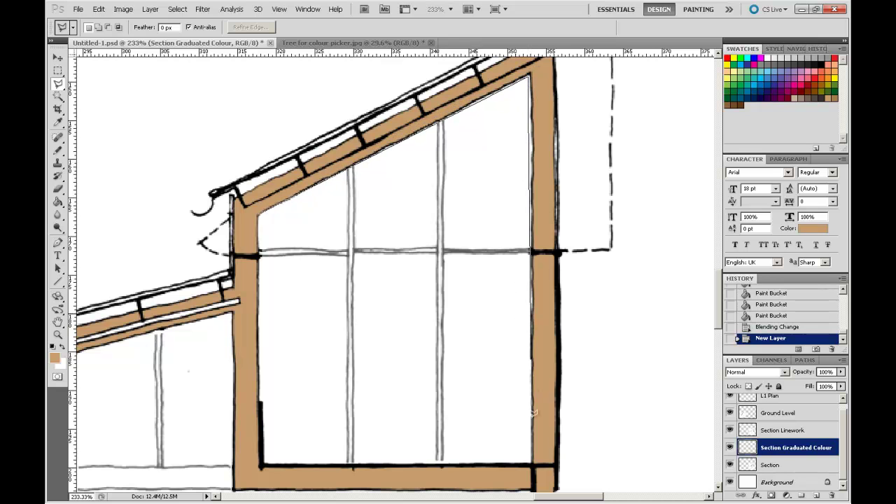
{"action": "left_click", "coordinate": [533, 461]}
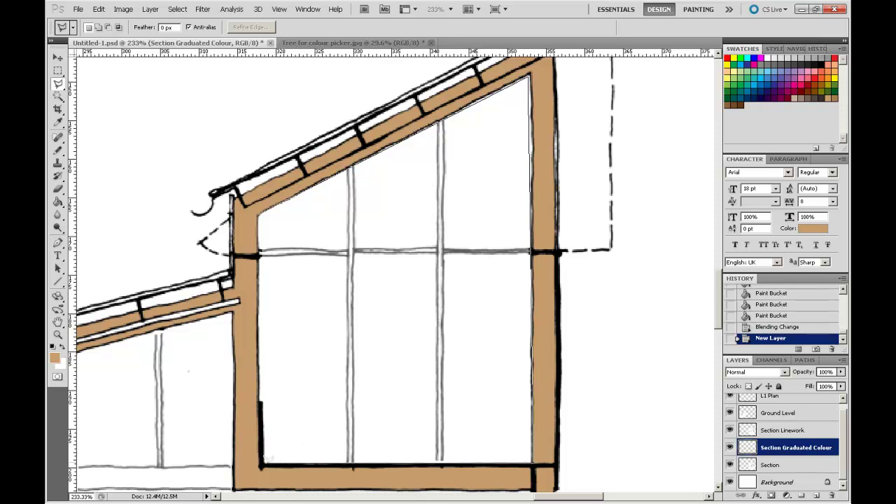
{"action": "left_click", "coordinate": [260, 462]}
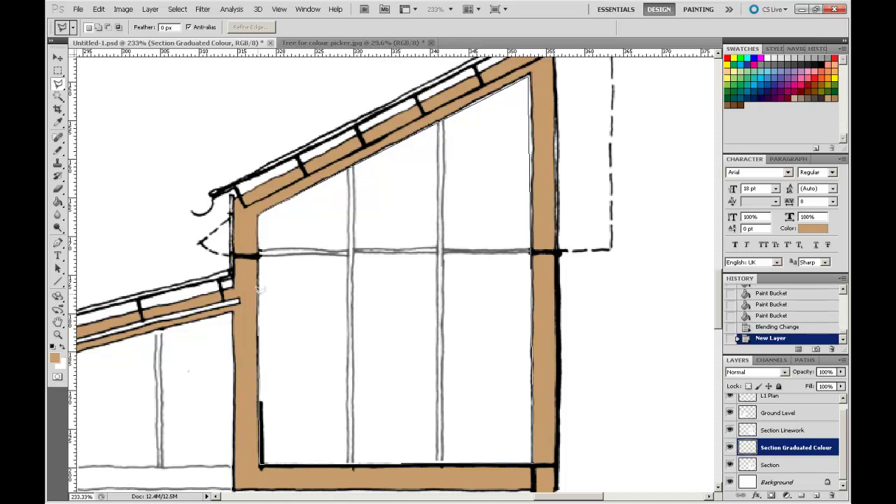
{"action": "double_click", "coordinate": [257, 289]}
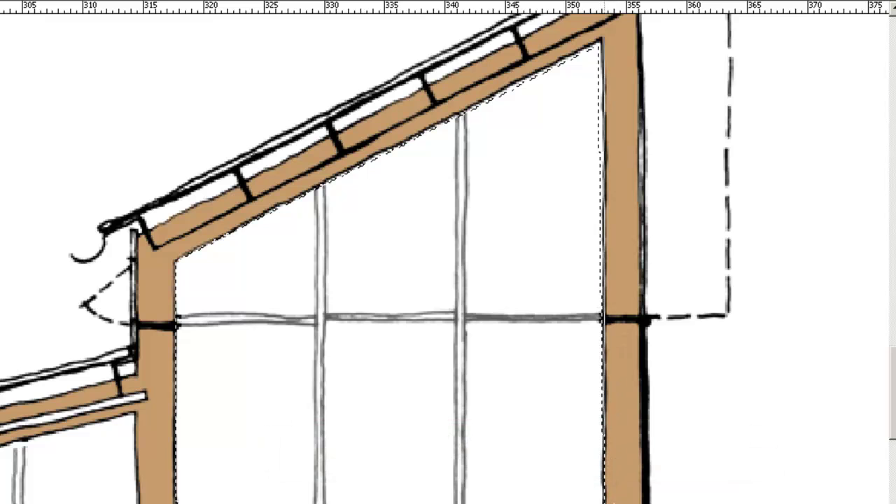
Refine the selection along the right post's inner edge and the rafter's lower edge
{"action": "left_click", "coordinate": [608, 500]}
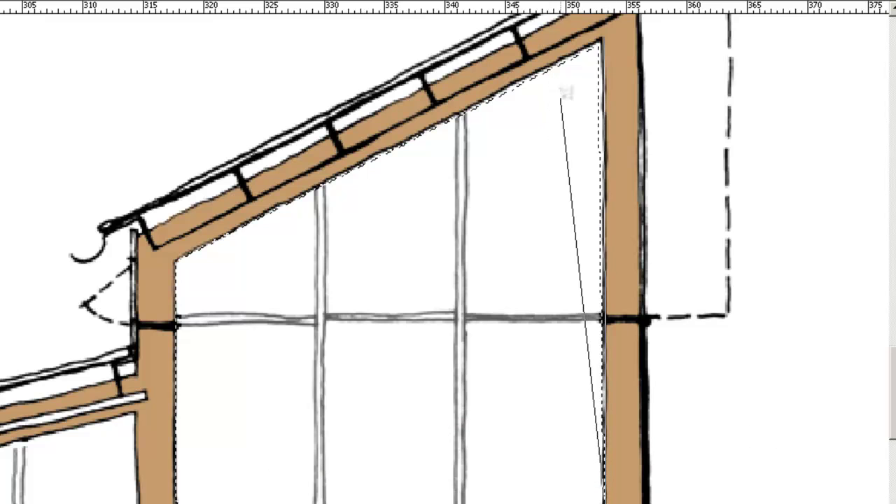
{"action": "double_click", "coordinate": [571, 74]}
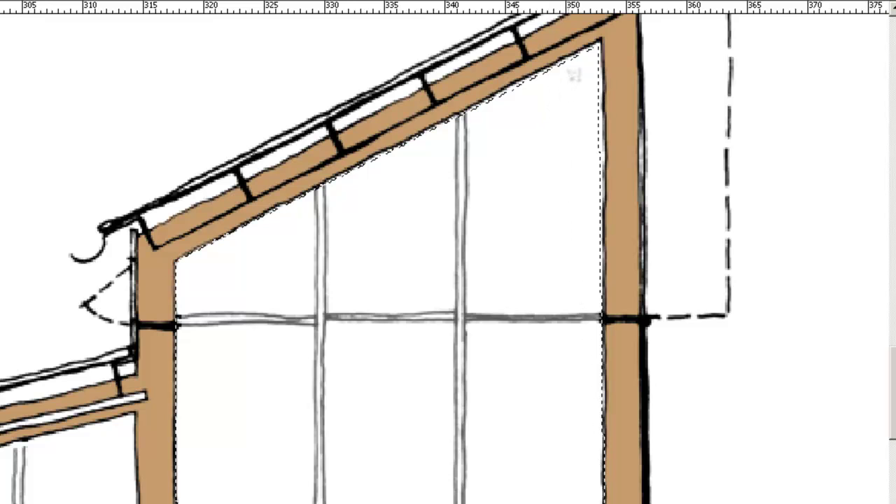
{"action": "left_click", "coordinate": [605, 28]}
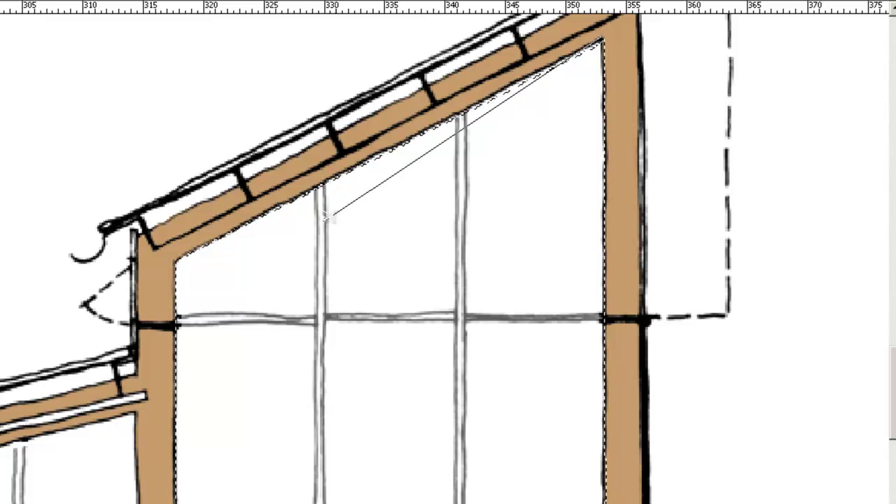
{"action": "left_click", "coordinate": [303, 194]}
{"action": "left_click", "coordinate": [327, 239]}
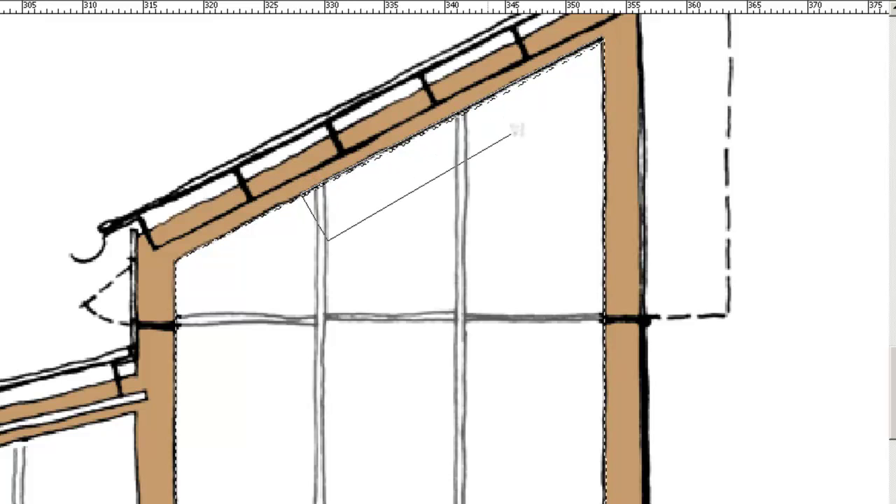
{"action": "double_click", "coordinate": [527, 133]}
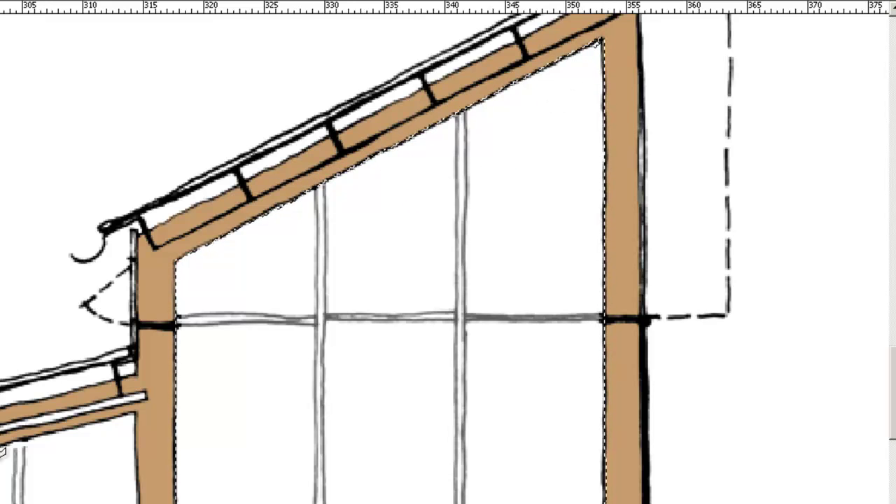
Clean up stray pixels at the room's top-right corner, then zoom back out
{"action": "left_click_drag", "start_coordinate": [567, 33], "coordinate": [659, 65]}
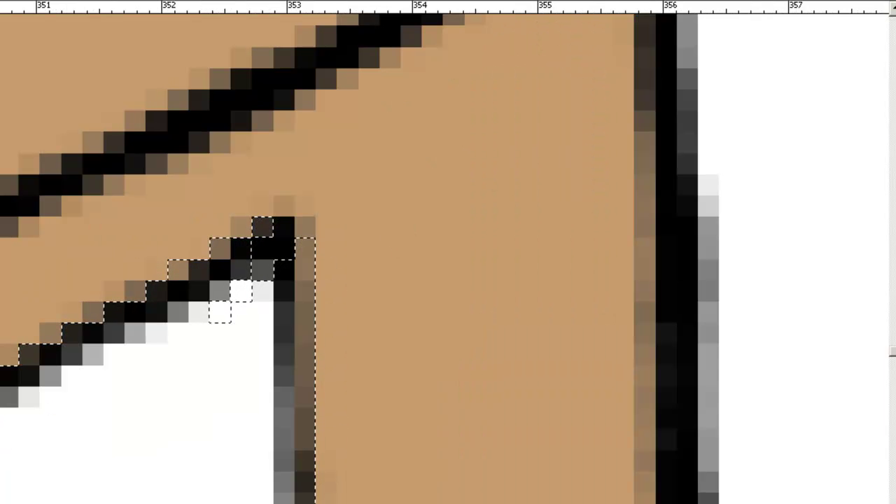
{"action": "left_click", "coordinate": [172, 270], "text": "shift"}
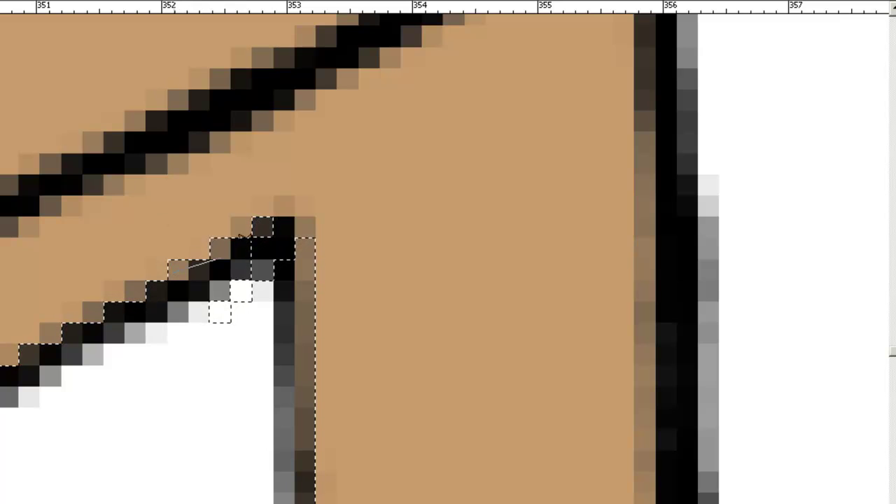
{"action": "left_click", "coordinate": [305, 188]}
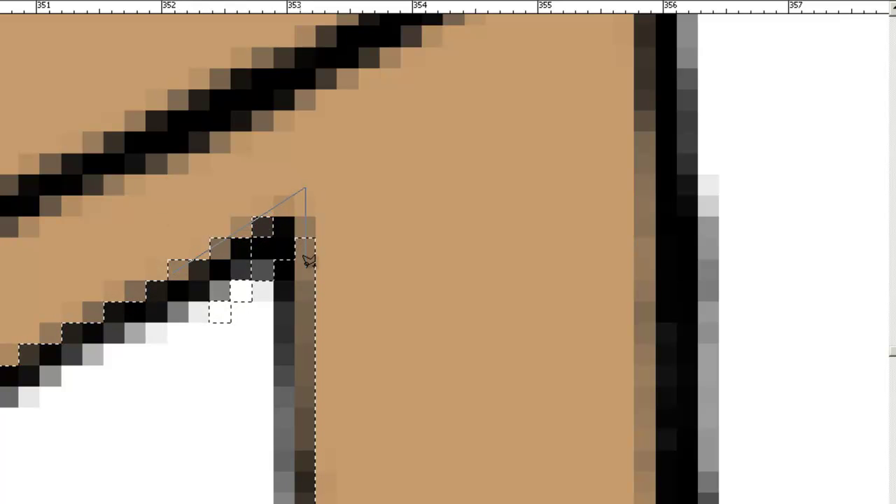
{"action": "left_click", "coordinate": [307, 293]}
{"action": "left_click", "coordinate": [234, 440]}
{"action": "double_click", "coordinate": [194, 398]}
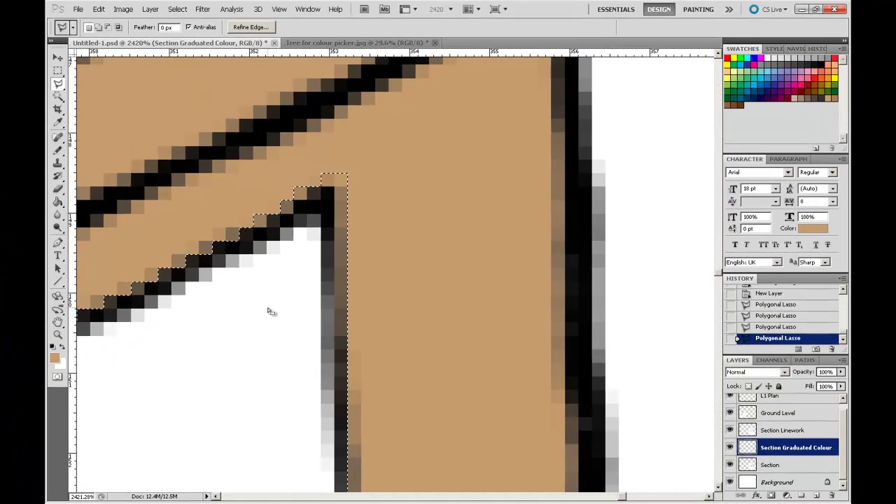
{"action": "key", "text": "ctrl+minus"}
{"action": "key", "text": "ctrl+minus"}
{"action": "key", "text": "ctrl+minus"}
{"action": "key", "text": "ctrl+minus"}
{"action": "key", "text": "ctrl+minus"}
{"action": "key", "text": "ctrl+minus"}
{"action": "key", "text": "ctrl+minus"}
{"action": "key", "text": "ctrl+minus"}
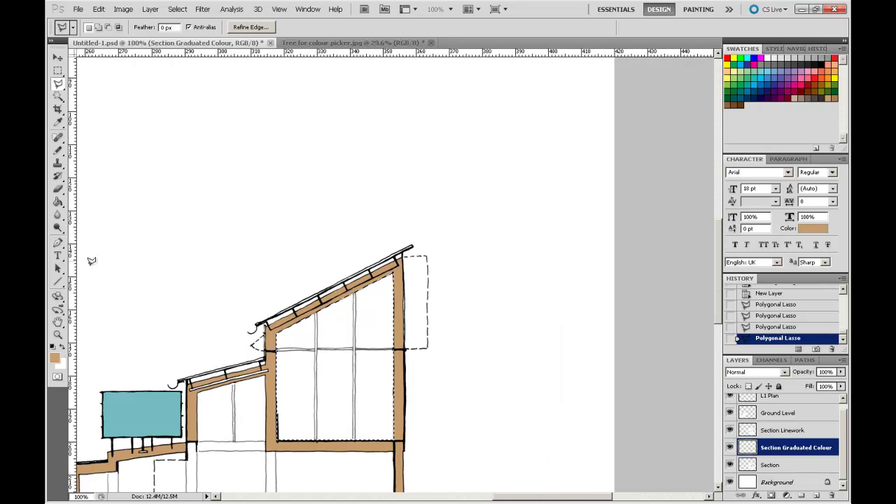
Add a rectangular area covering the room below, reaching the right wall, to the selection
{"action": "left_click_drag", "start_coordinate": [332, 421], "coordinate": [350, 261]}
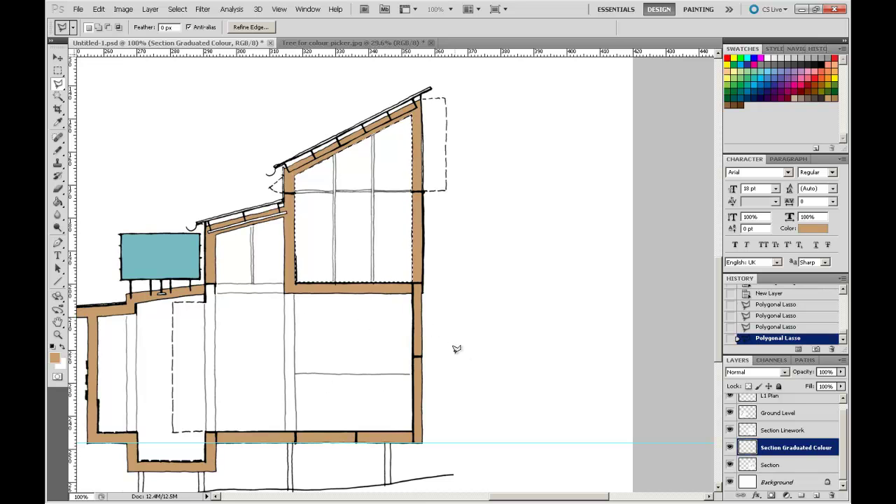
{"action": "left_click", "coordinate": [59, 71]}
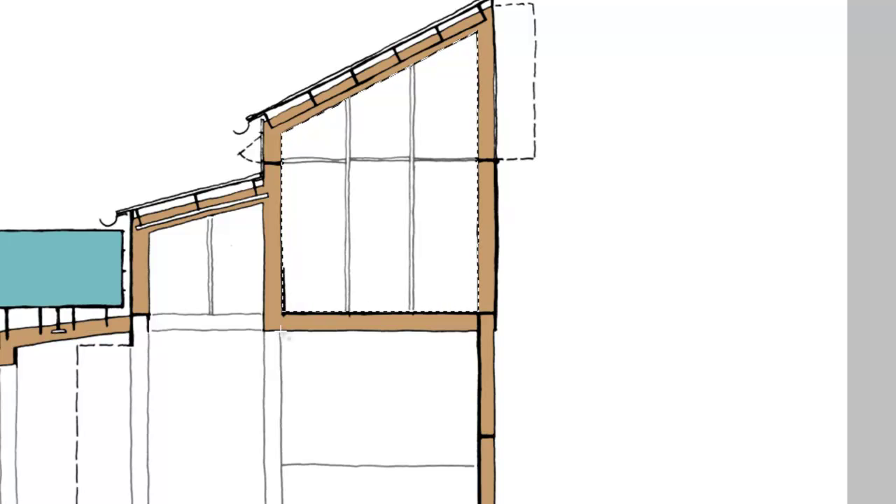
{"action": "left_click_drag", "start_coordinate": [282, 333], "coordinate": [433, 442]}
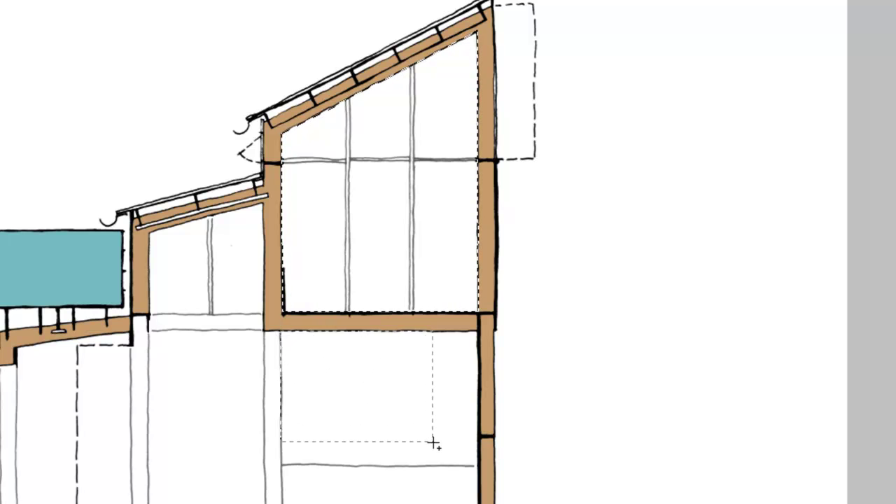
{"action": "left_click_drag", "start_coordinate": [434, 443], "coordinate": [479, 468]}
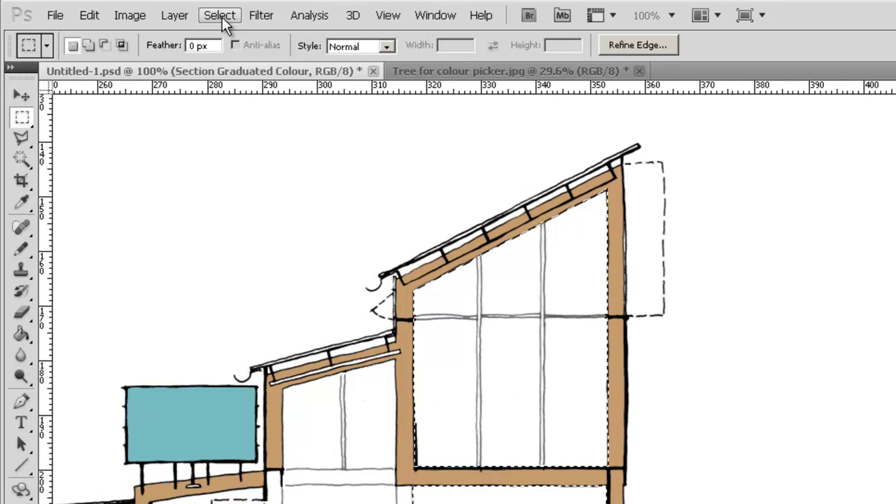
Save the room selection as channel 'Section Background Fill', then deselect
{"action": "left_click", "coordinate": [222, 17]}
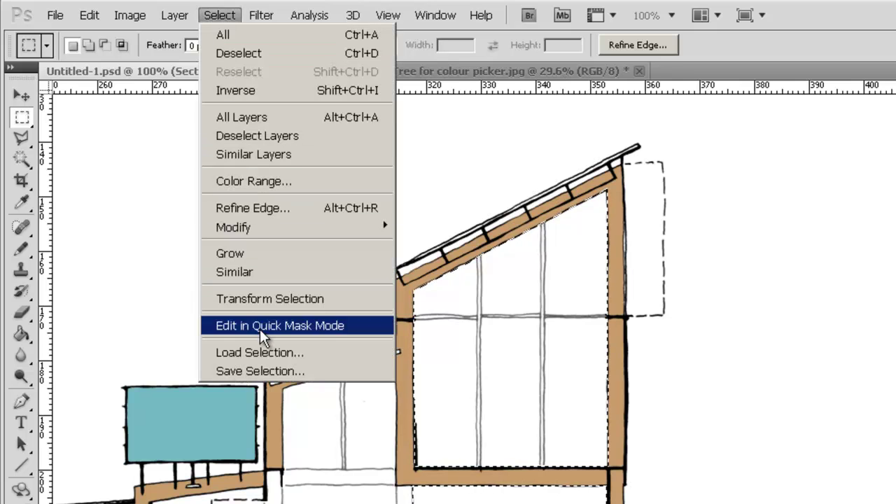
{"action": "left_click", "coordinate": [277, 373]}
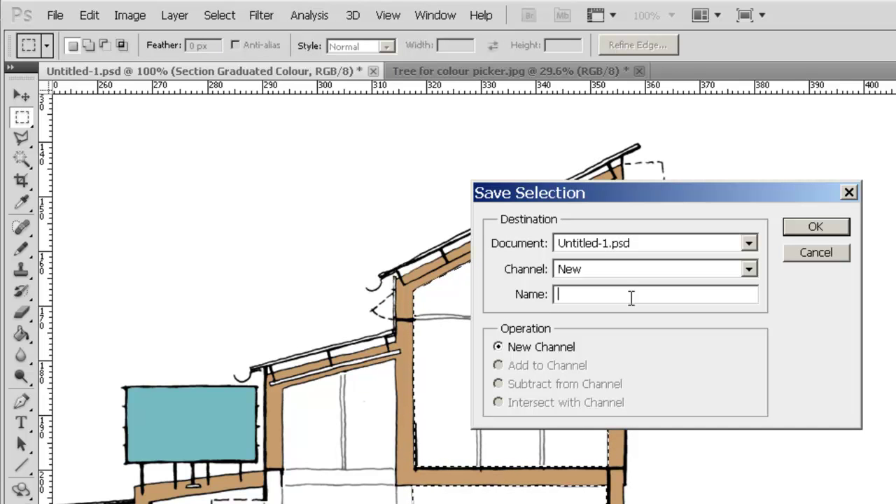
{"action": "type", "text": "Section Background Fill"}
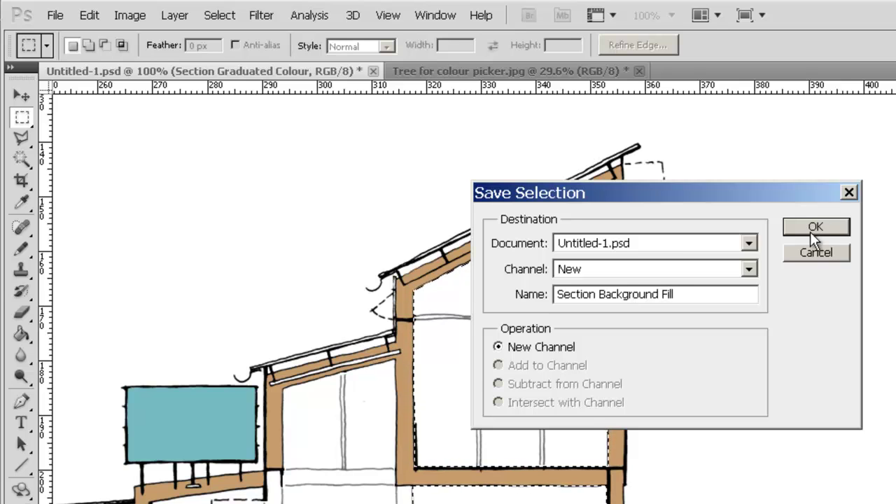
{"action": "left_click", "coordinate": [812, 227]}
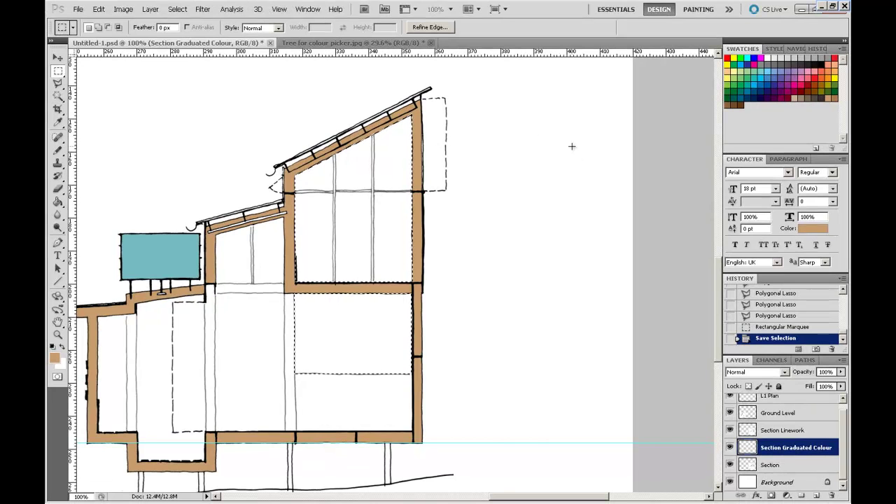
{"action": "key", "text": "ctrl+d"}
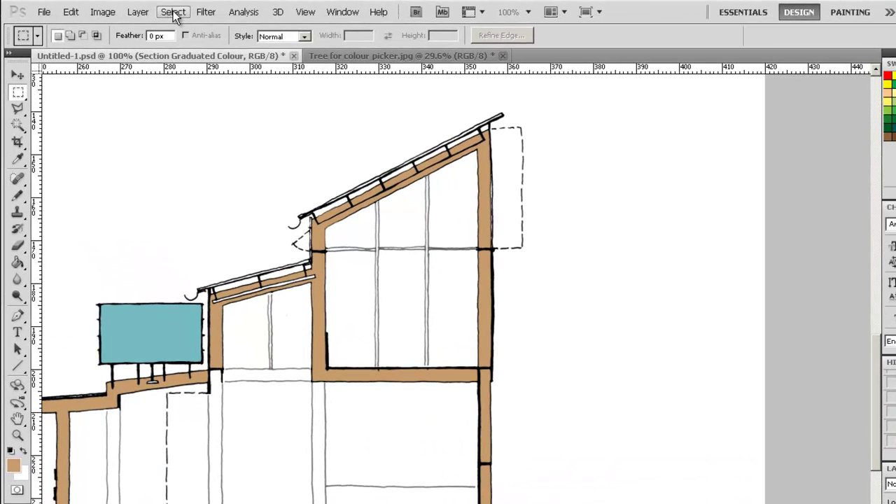
Load the 'Section Background Fill' channel back as the active selection
{"action": "left_click", "coordinate": [174, 12]}
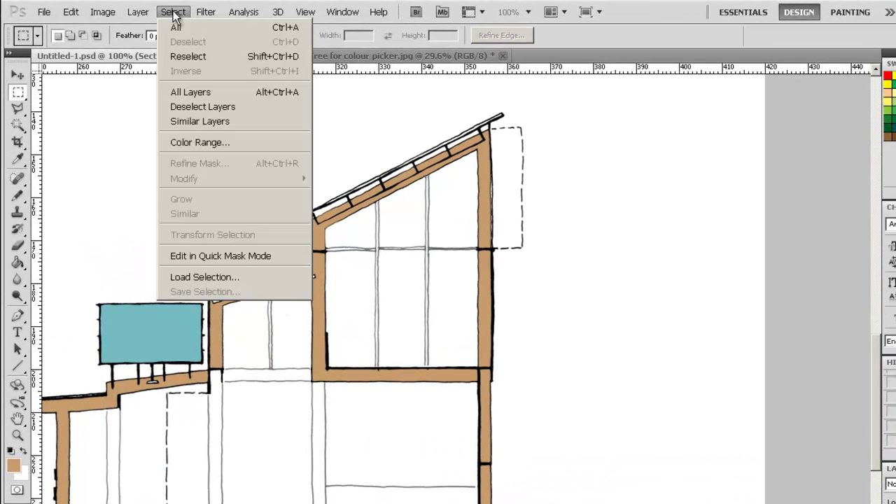
{"action": "left_click", "coordinate": [196, 277]}
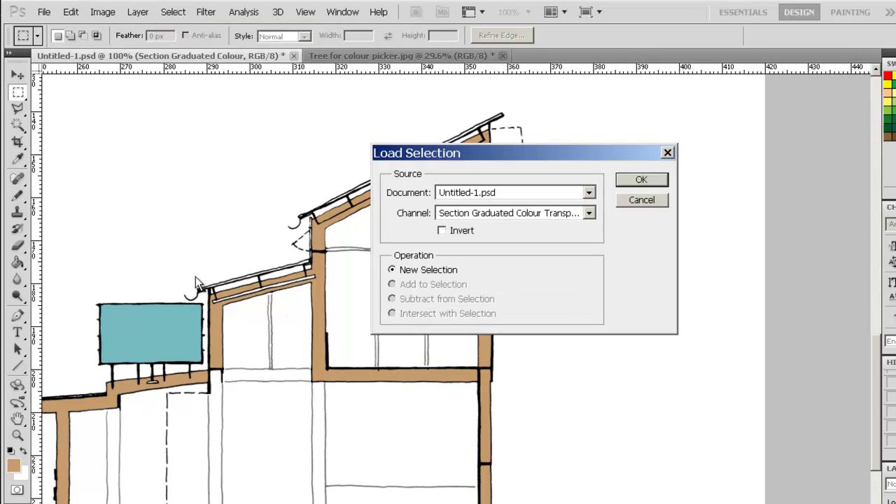
{"action": "left_click", "coordinate": [506, 218]}
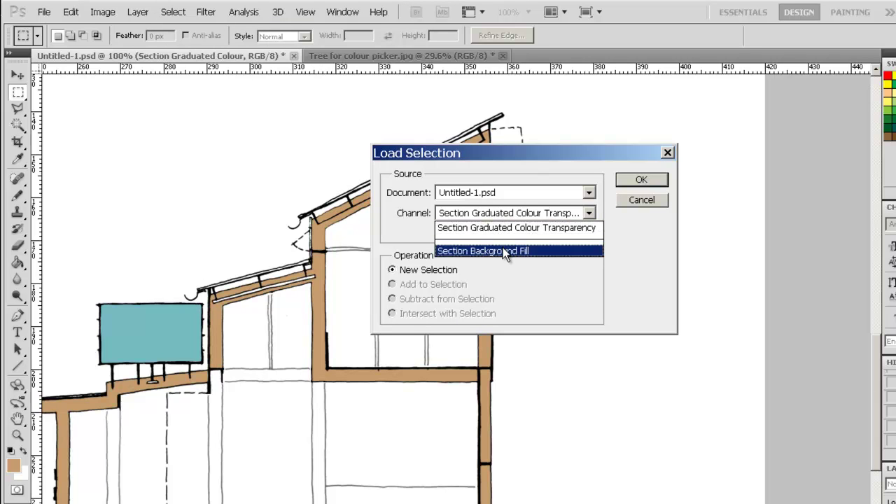
{"action": "left_click", "coordinate": [466, 250]}
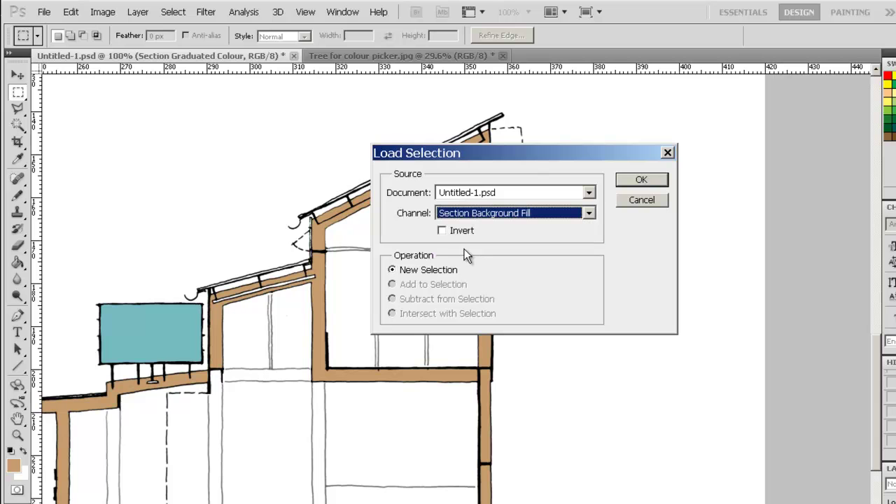
{"action": "left_click", "coordinate": [641, 181]}
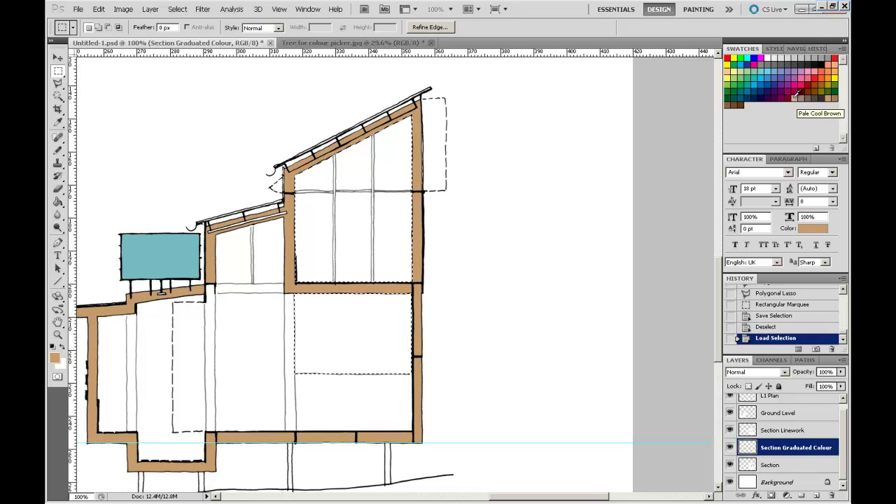
Set Pale Cool Brown as the paint colour and switch to the Gradient Tool, keeping Reverse on
{"action": "left_click", "coordinate": [794, 97]}
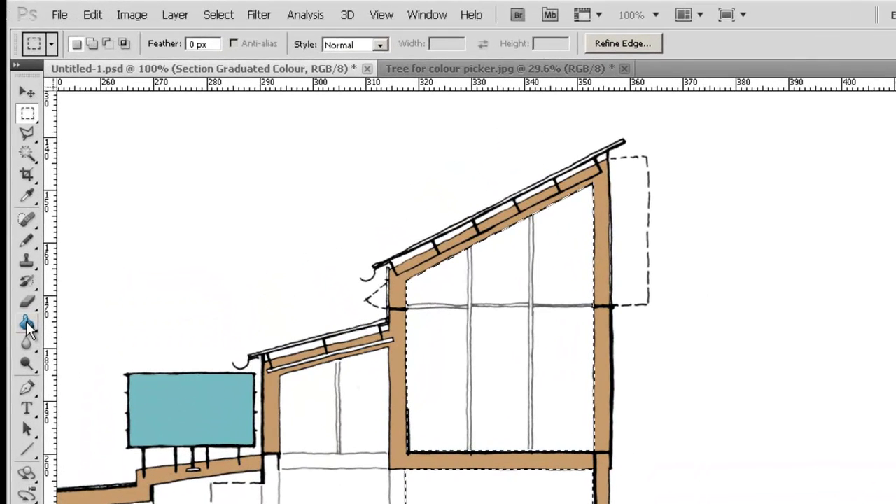
{"action": "left_click", "coordinate": [27, 323]}
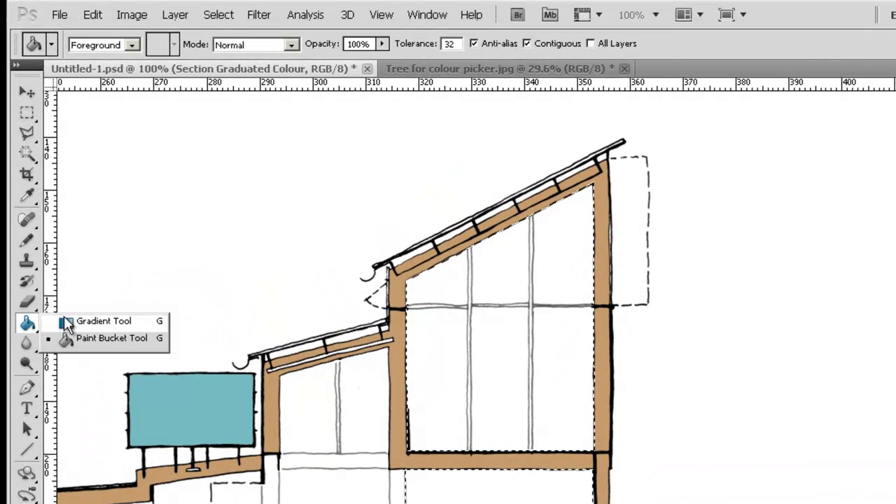
{"action": "left_click", "coordinate": [89, 320]}
{"action": "left_click", "coordinate": [88, 321]}
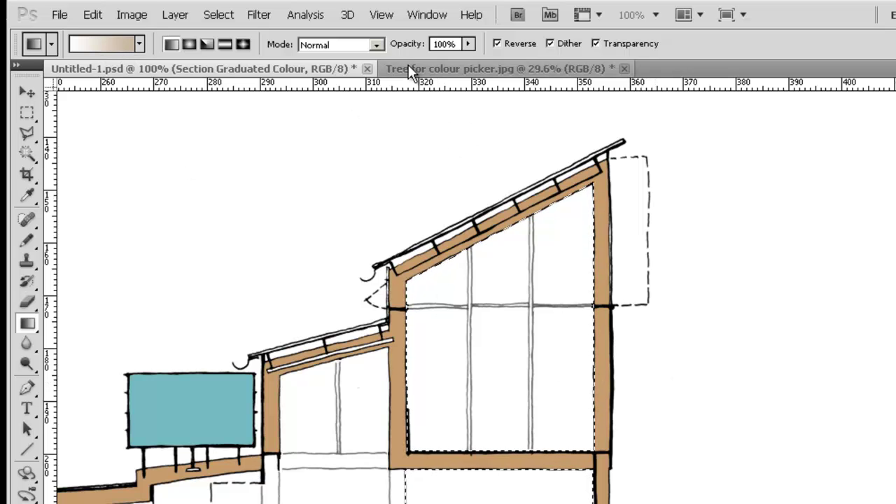
{"action": "left_click", "coordinate": [498, 44]}
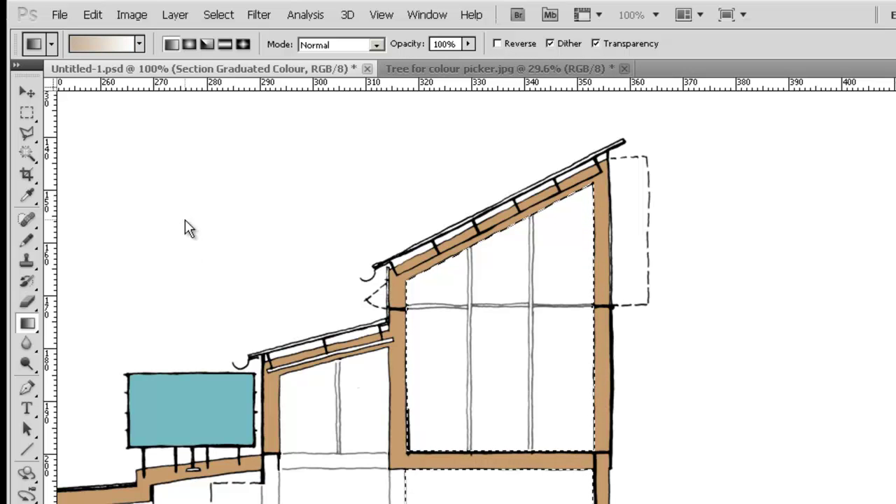
{"action": "left_click", "coordinate": [497, 44]}
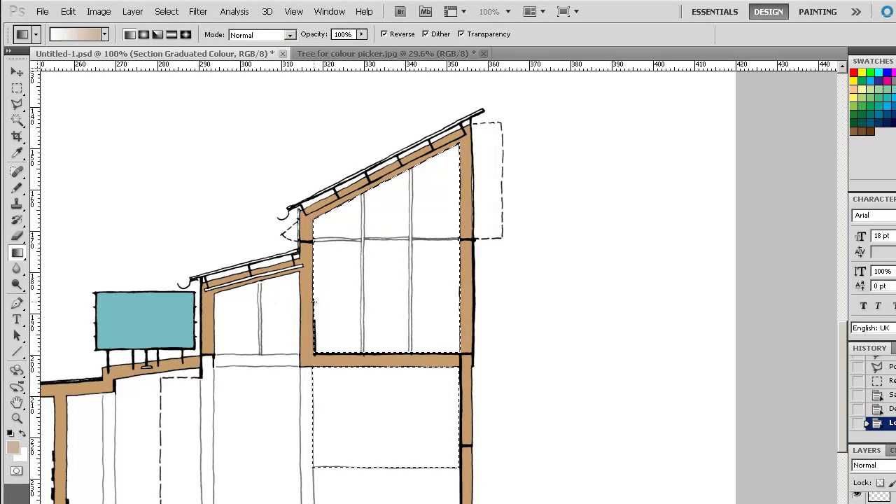
Drag a gradient across the room interiors toward the right wall, redoing the first attempt
{"action": "left_click_drag", "start_coordinate": [339, 304], "coordinate": [460, 301]}
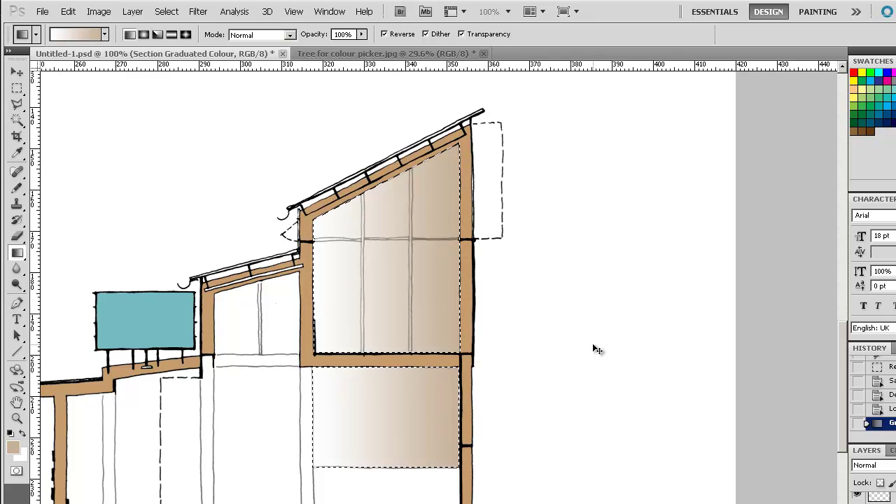
{"action": "key", "text": "ctrl+z"}
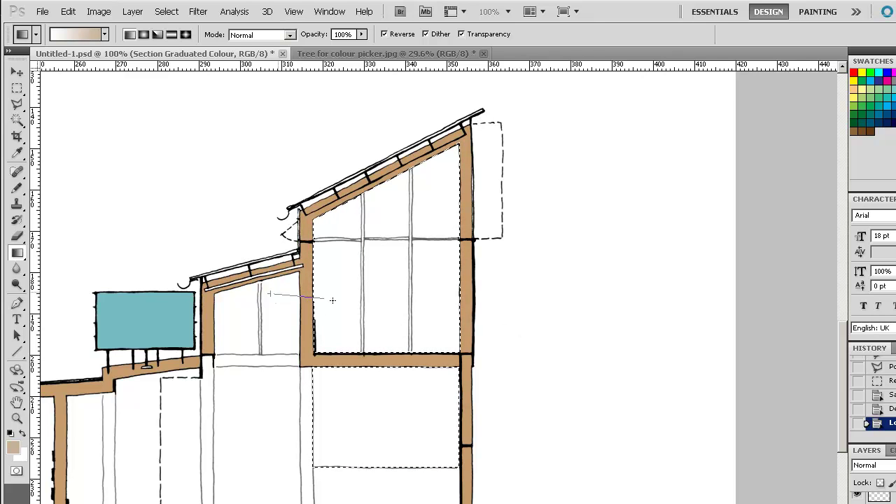
{"action": "left_click_drag", "start_coordinate": [332, 301], "coordinate": [460, 293]}
{"action": "left_click_drag", "start_coordinate": [271, 294], "coordinate": [271, 294]}
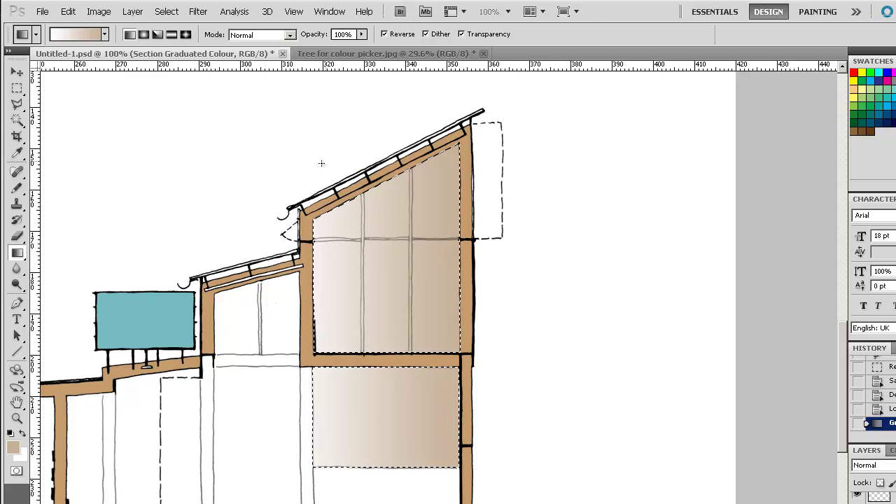
Undo a full-canvas gradient try and redraw the gradient from the inner wall to the right wall
{"action": "key", "text": "ctrl+d"}
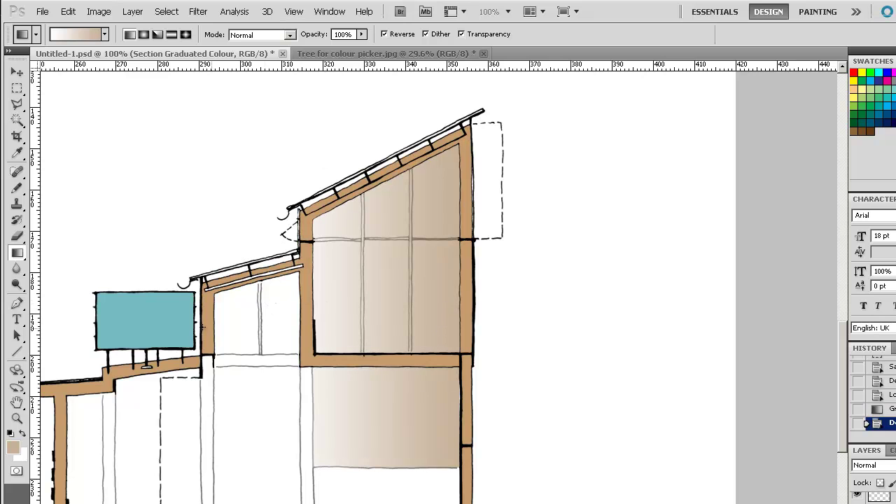
{"action": "left_click_drag", "start_coordinate": [79, 292], "coordinate": [462, 288]}
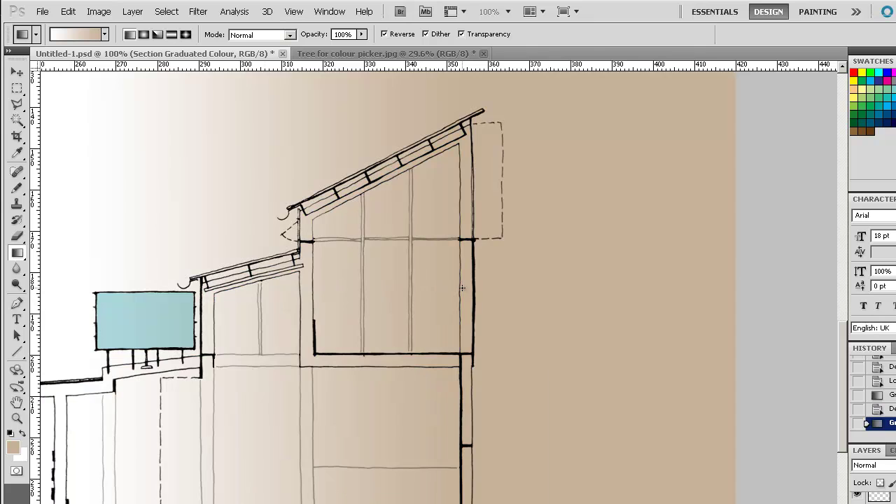
{"action": "key", "text": "ctrl+z"}
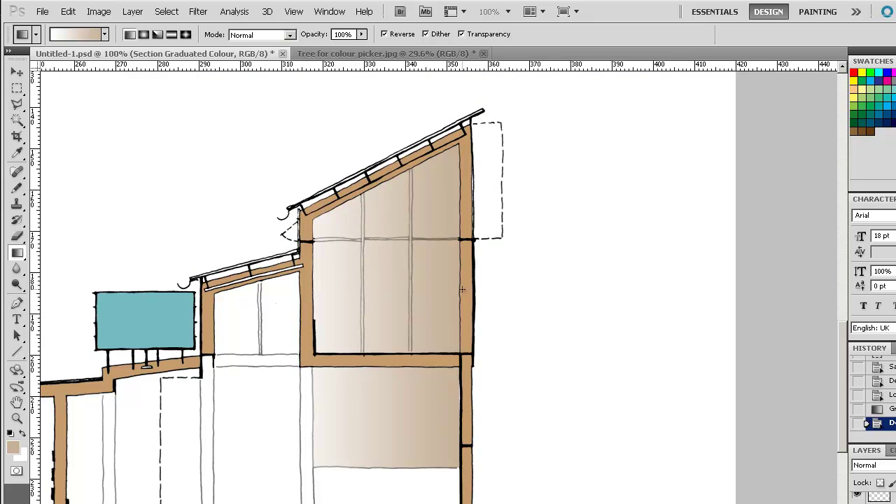
{"action": "key", "text": "ctrl+z"}
{"action": "key", "text": "ctrl+z"}
{"action": "key", "text": "ctrl+z"}
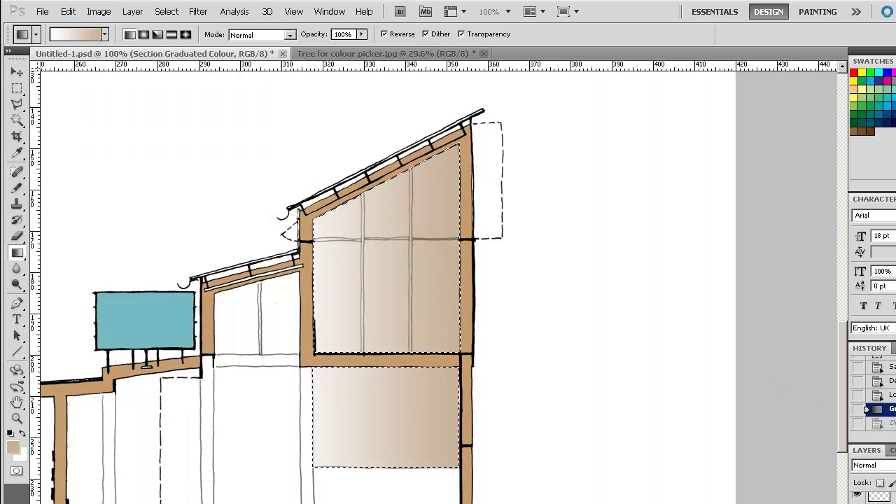
{"action": "key", "text": "ctrl+z"}
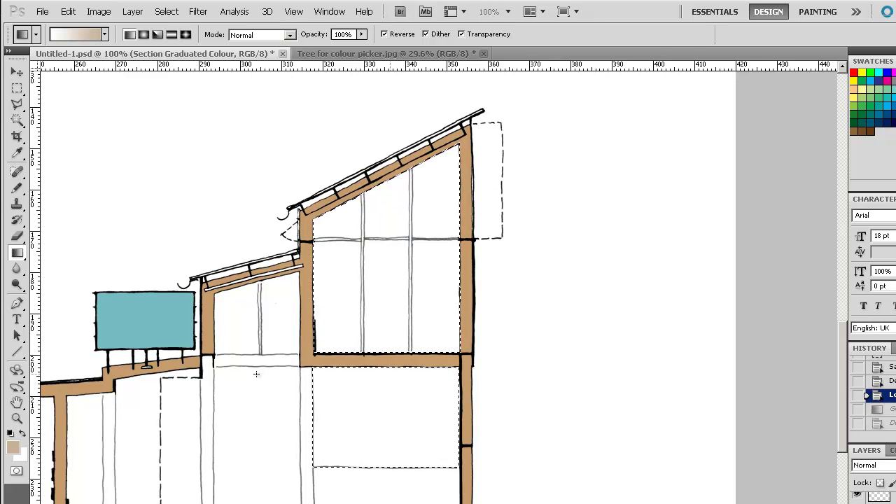
{"action": "left_click_drag", "start_coordinate": [49, 271], "coordinate": [459, 271]}
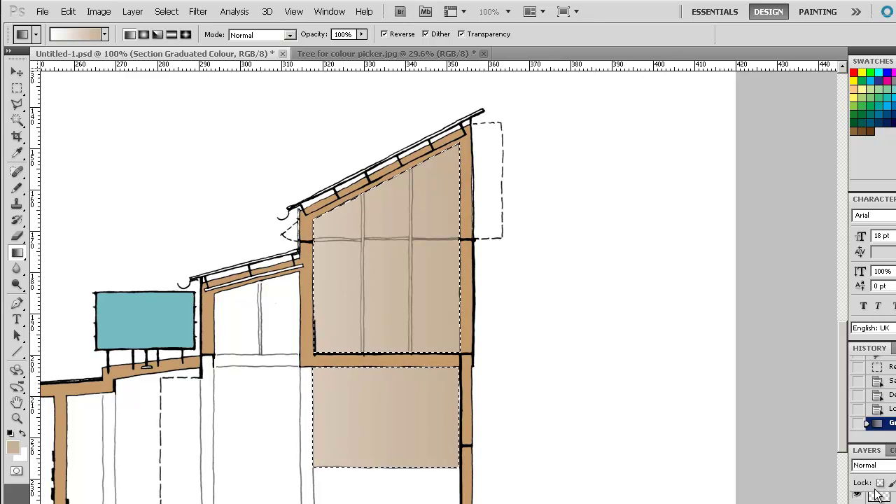
{"action": "key", "text": "ctrl+z"}
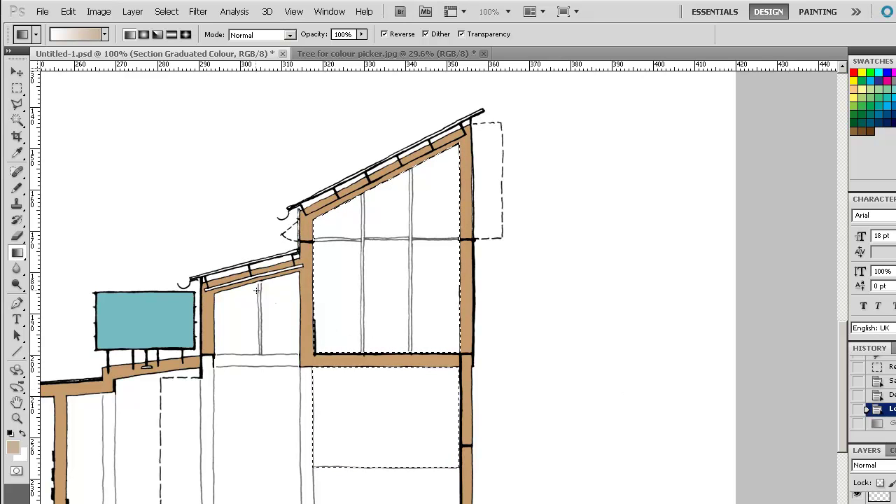
{"action": "left_click_drag", "start_coordinate": [270, 295], "coordinate": [457, 296]}
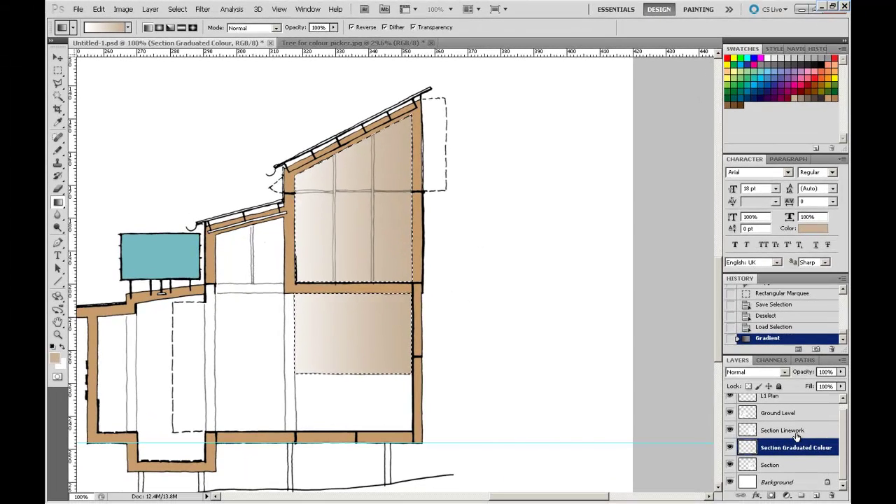
Check the gradient by toggling Section Linework visibility, deselect, and zoom out to 33.3%
{"action": "left_click", "coordinate": [798, 432]}
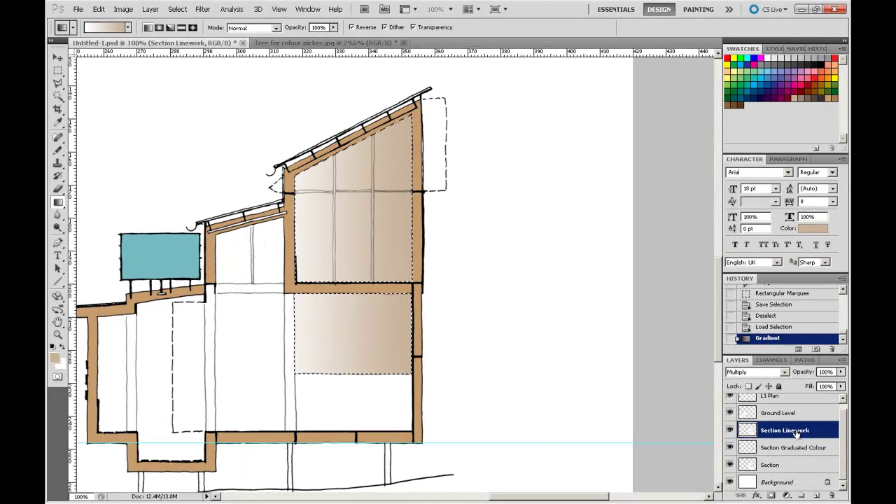
{"action": "left_click", "coordinate": [730, 431]}
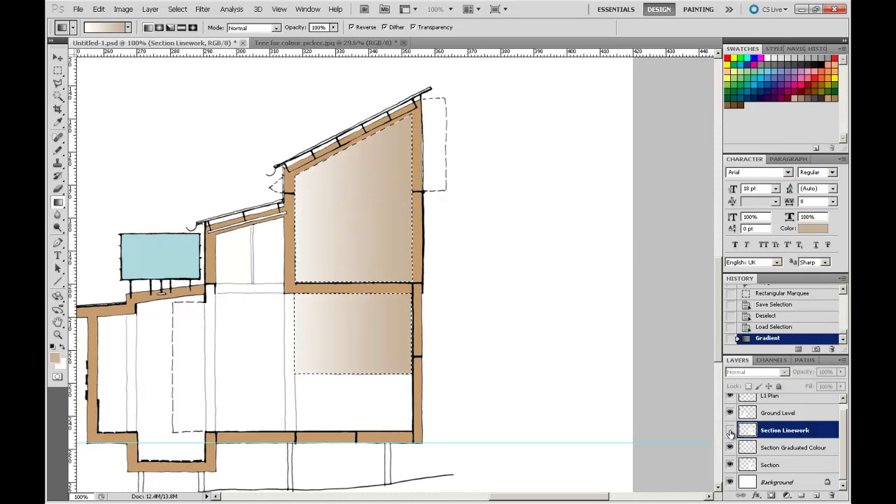
{"action": "left_click", "coordinate": [731, 431]}
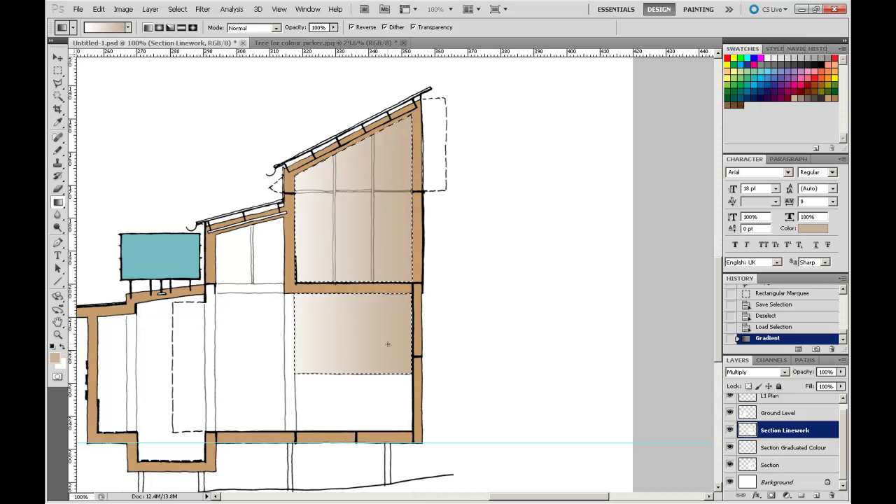
{"action": "key", "text": "ctrl+d"}
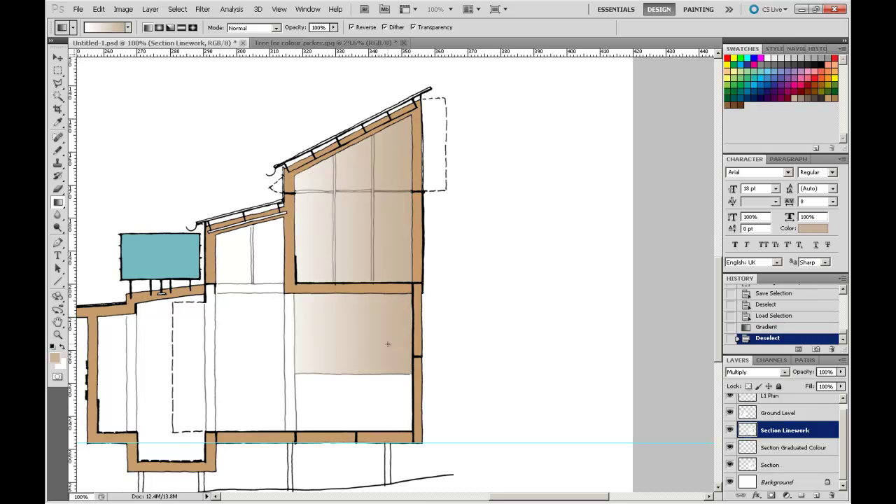
{"action": "key", "text": "ctrl+minus"}
{"action": "key", "text": "ctrl+minus"}
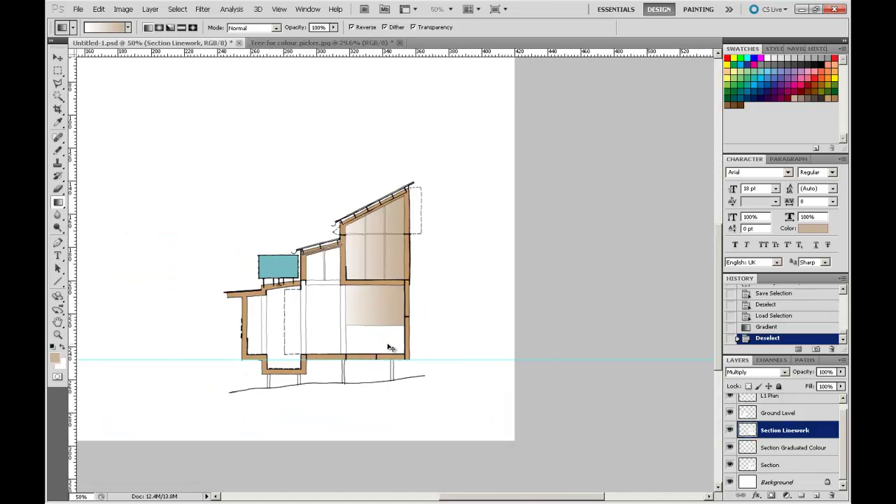
{"action": "key", "text": "ctrl+minus"}
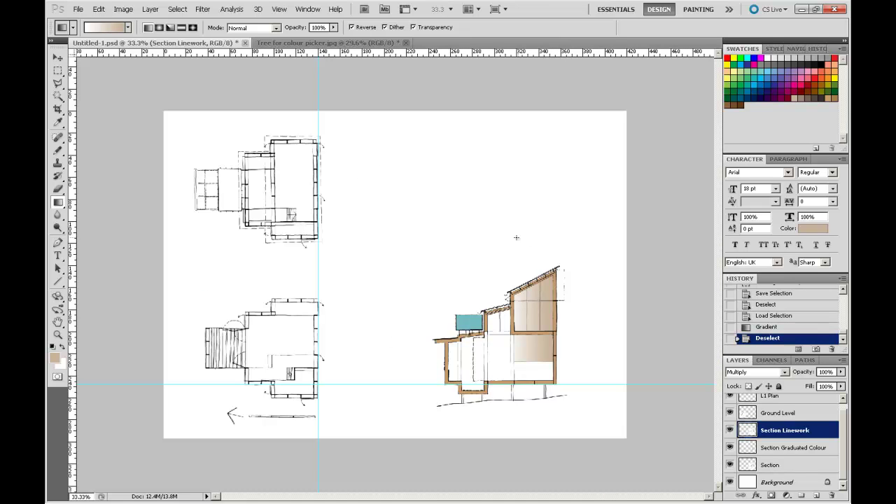